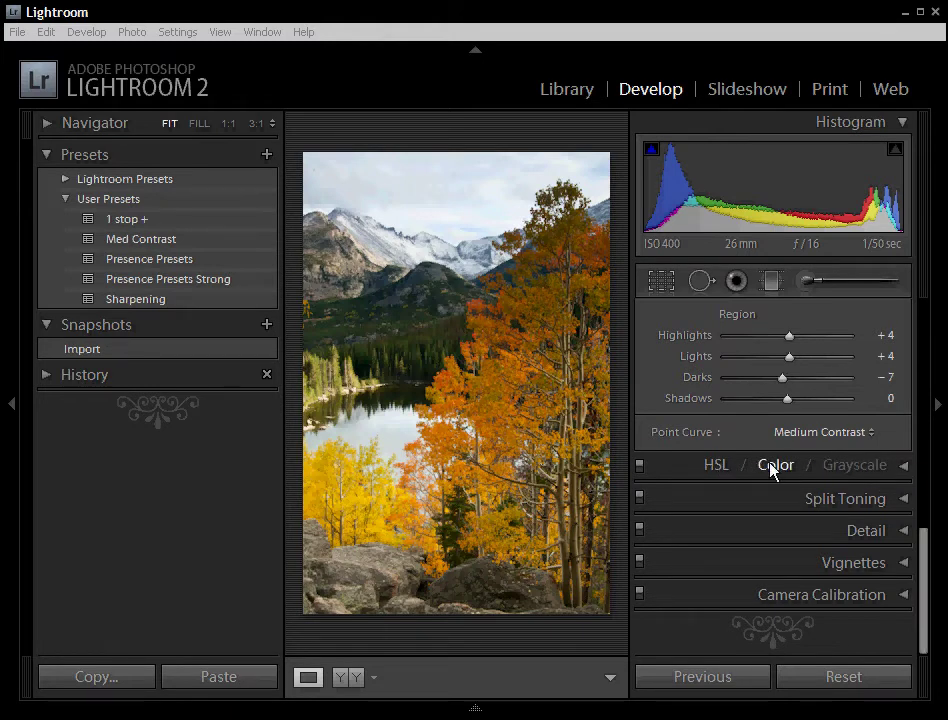
Step: Bring up the HSL Hue adjustments and try the Yellow hue slider, leaving every hue at 0
{"action": "left_click", "coordinate": [905, 469]}
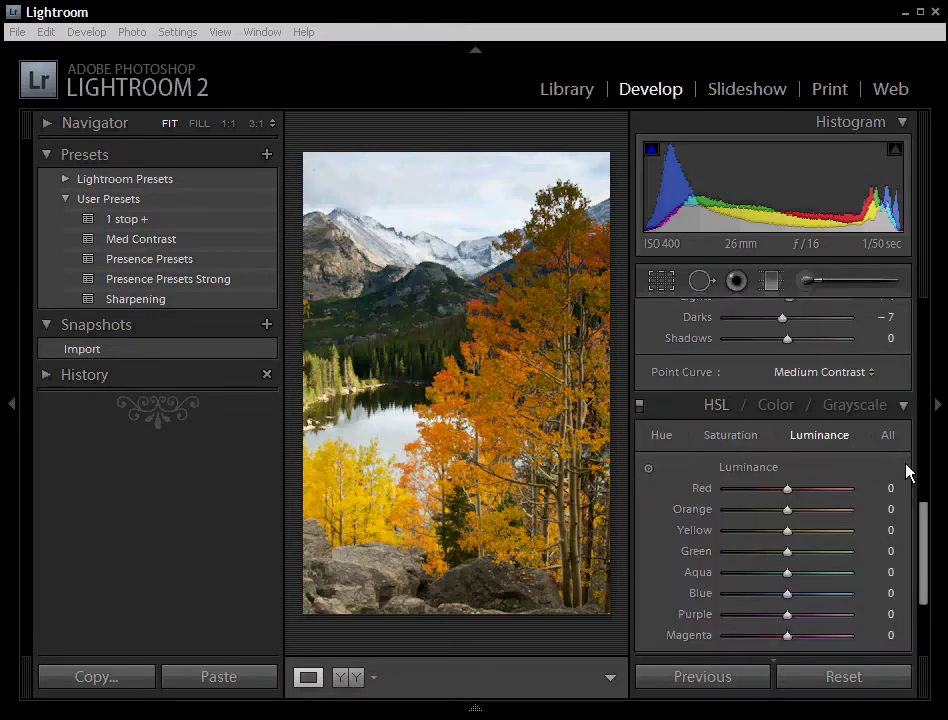
{"action": "scroll", "coordinate": [920, 517], "scroll_direction": "down", "scroll_amount": 2}
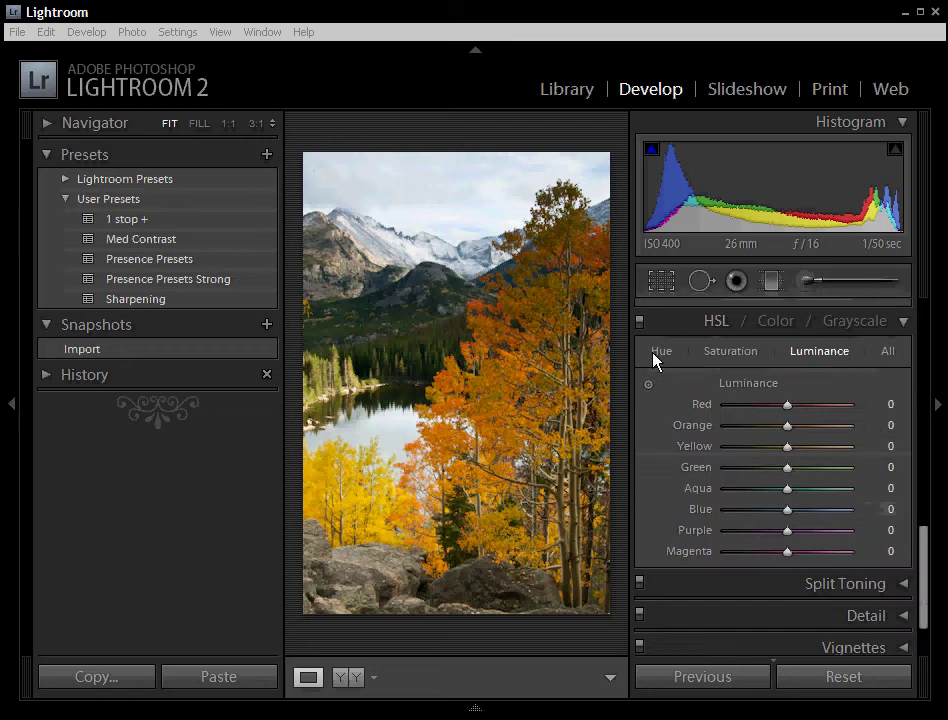
{"action": "left_click", "coordinate": [656, 355]}
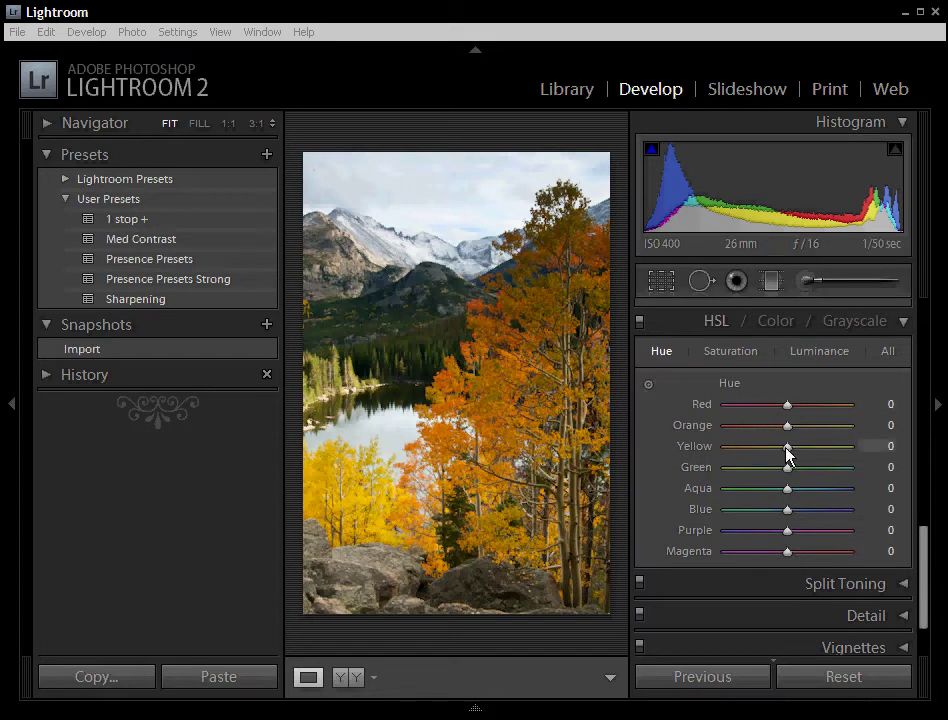
{"action": "mouse_move", "coordinate": [786, 447]}
{"action": "left_mouse_down"}
{"action": "mouse_move", "coordinate": [849, 451]}
{"action": "mouse_move", "coordinate": [724, 449]}
{"action": "mouse_move", "coordinate": [786, 460]}
{"action": "left_mouse_up"}
Step: On the HSL Saturation tab, raise Orange saturation to +47
{"action": "left_click", "coordinate": [731, 352]}
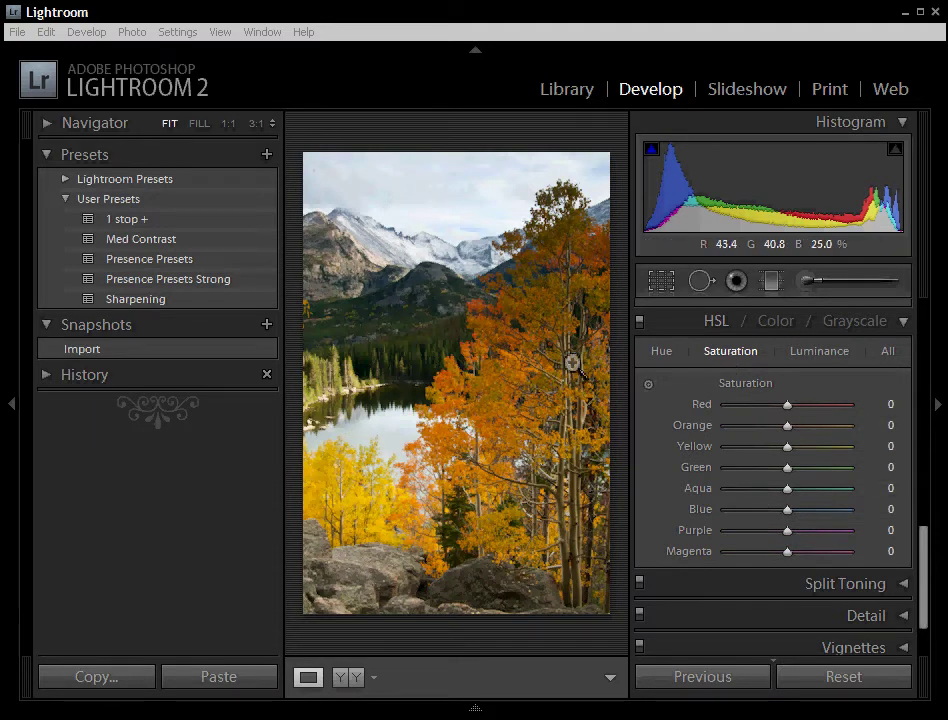
{"action": "left_click_drag", "start_coordinate": [791, 432], "coordinate": [813, 433]}
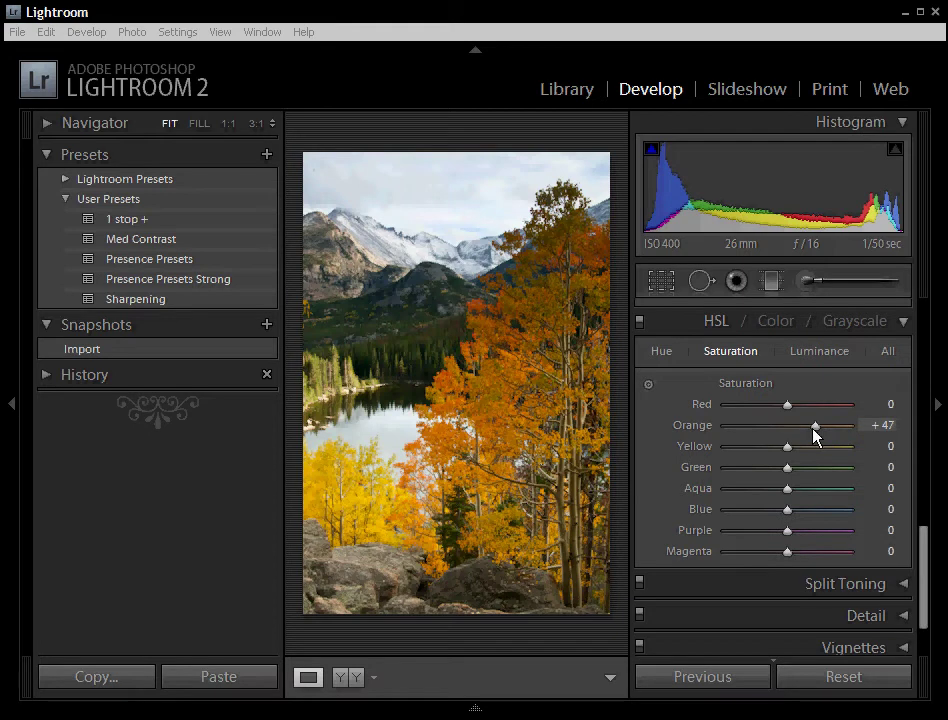
Step: Set HSL Luminance to Red +6, Orange +32, Green +22 and Blue -17
{"action": "left_click", "coordinate": [799, 357]}
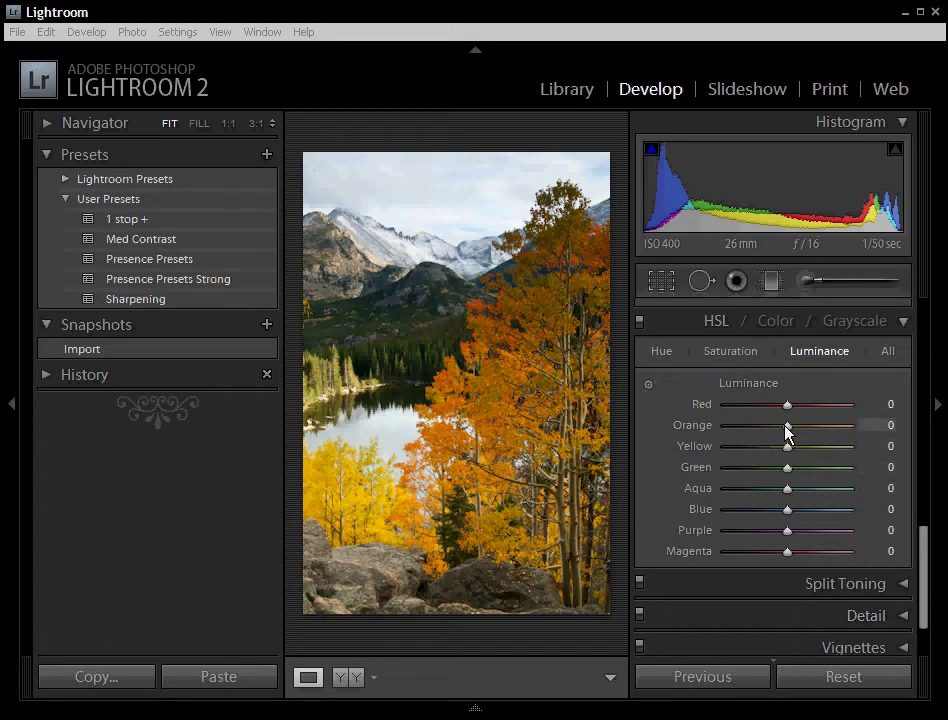
{"action": "left_click_drag", "start_coordinate": [786, 428], "coordinate": [793, 453]}
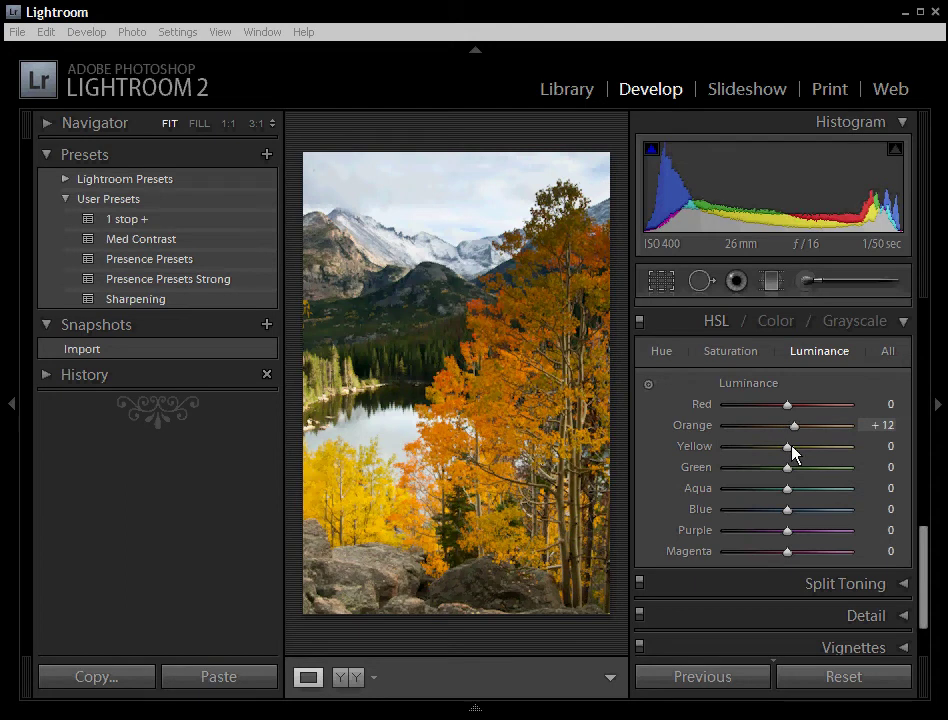
{"action": "mouse_move", "coordinate": [793, 453]}
{"action": "left_mouse_down"}
{"action": "mouse_move", "coordinate": [851, 467]}
{"action": "mouse_move", "coordinate": [805, 465]}
{"action": "left_mouse_up"}
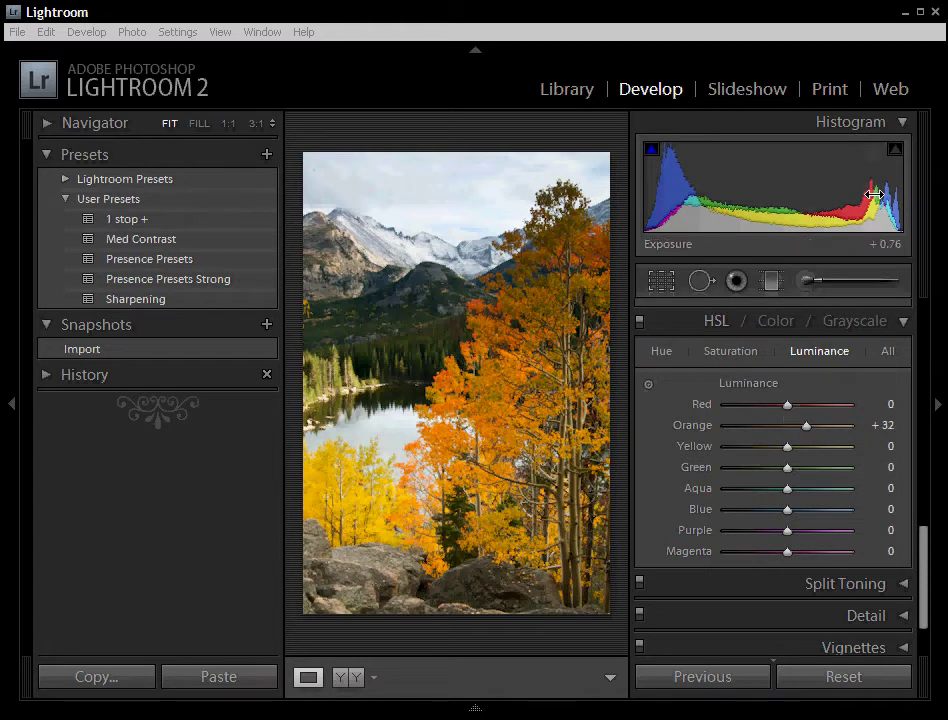
{"action": "mouse_move", "coordinate": [788, 406]}
{"action": "left_mouse_down"}
{"action": "mouse_move", "coordinate": [853, 413]}
{"action": "mouse_move", "coordinate": [713, 420]}
{"action": "mouse_move", "coordinate": [856, 414]}
{"action": "mouse_move", "coordinate": [790, 408]}
{"action": "left_mouse_up"}
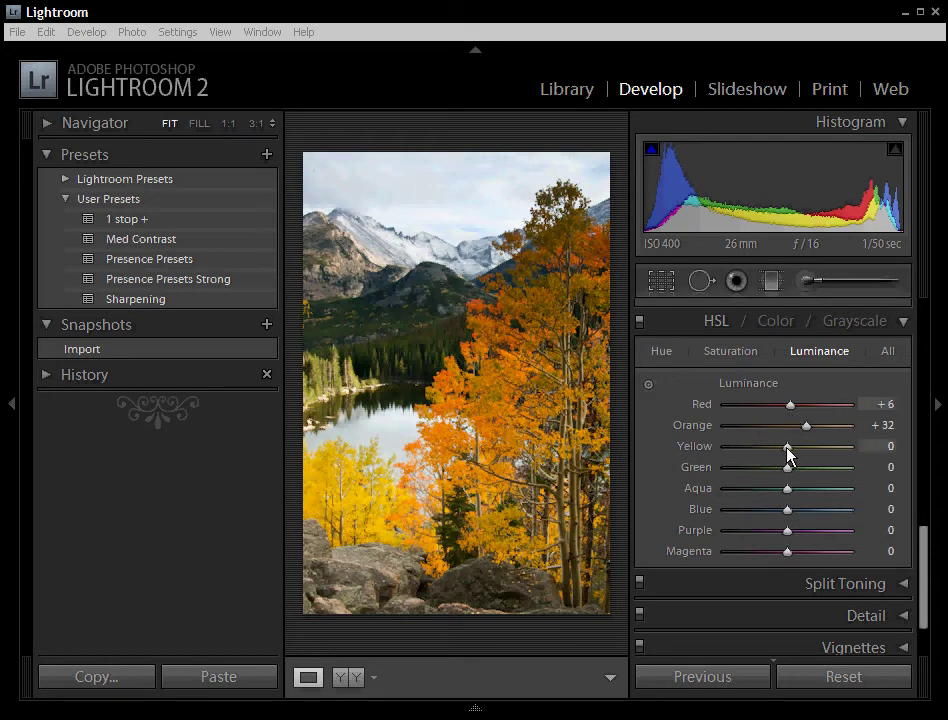
{"action": "left_click_drag", "start_coordinate": [787, 468], "coordinate": [803, 474]}
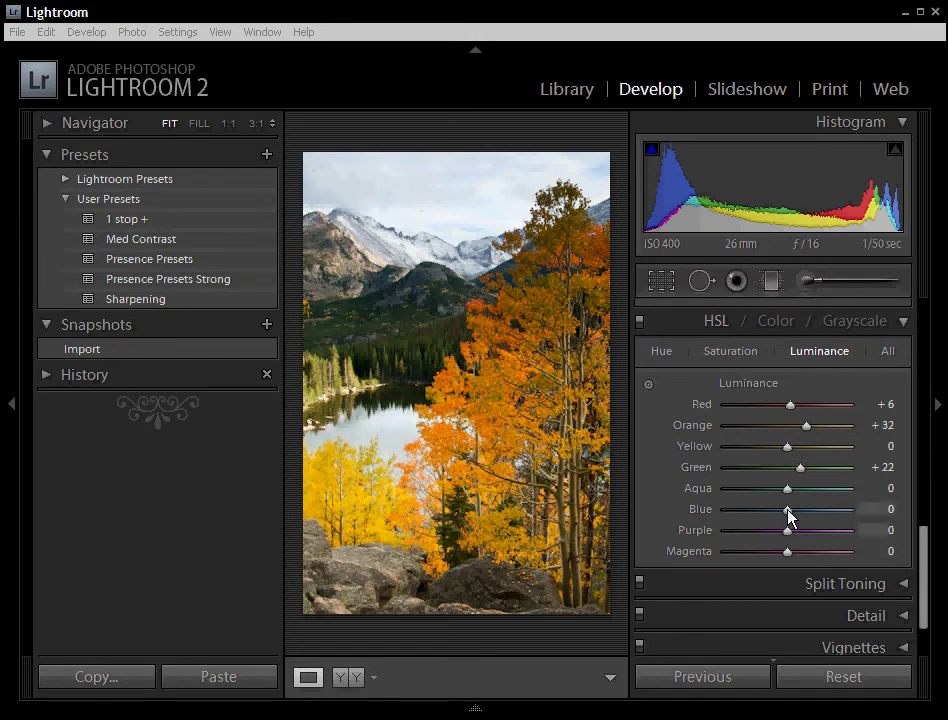
{"action": "left_click_drag", "start_coordinate": [788, 510], "coordinate": [718, 505]}
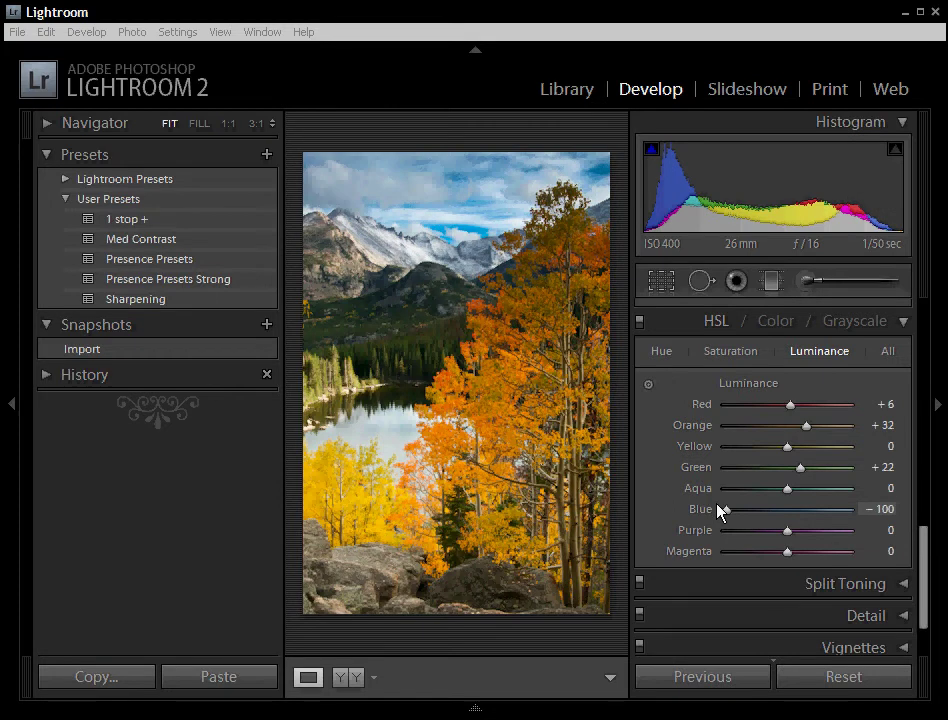
{"action": "left_click_drag", "start_coordinate": [727, 512], "coordinate": [777, 511]}
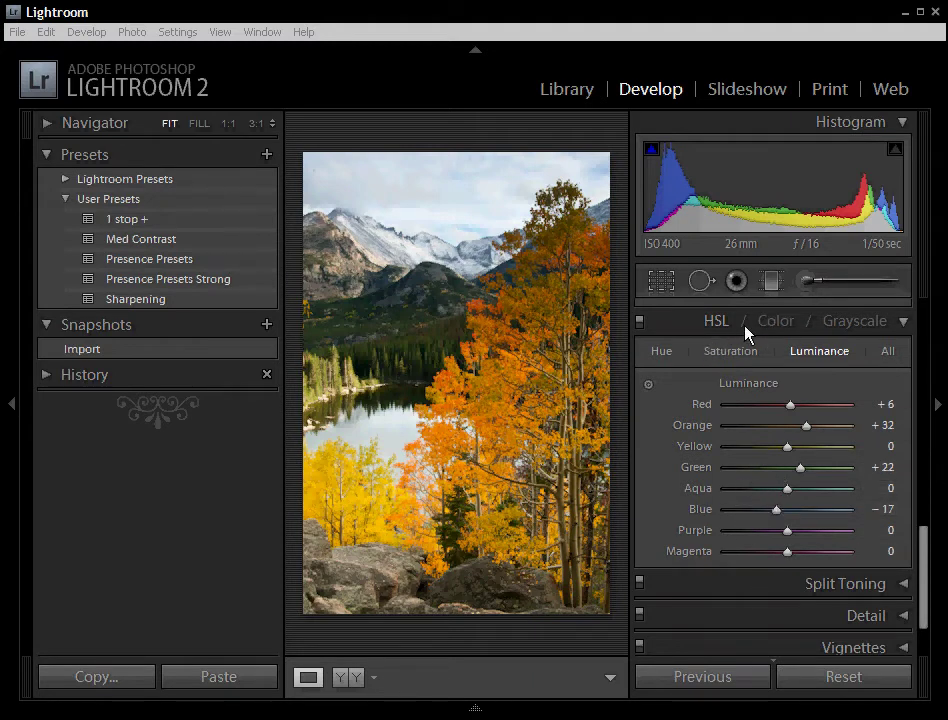
Step: Preview the photo in the Color and Grayscale views, trying a yellow grayscale tweak, then return to HSL
{"action": "left_click", "coordinate": [776, 322]}
{"action": "scroll", "coordinate": [765, 515], "scroll_direction": "up", "scroll_amount": 2}
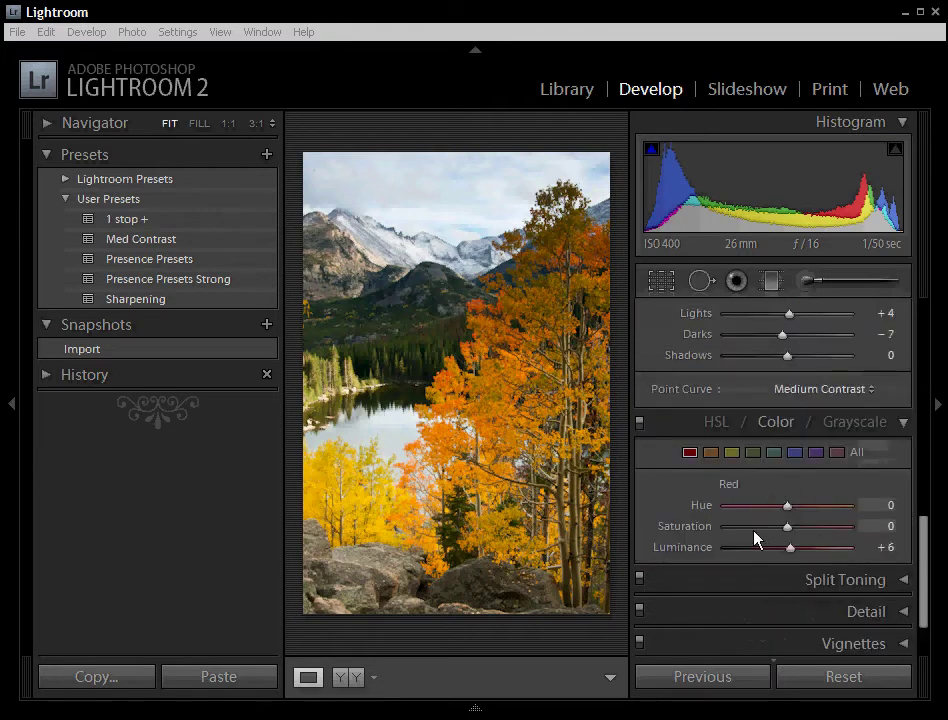
{"action": "left_click", "coordinate": [855, 422]}
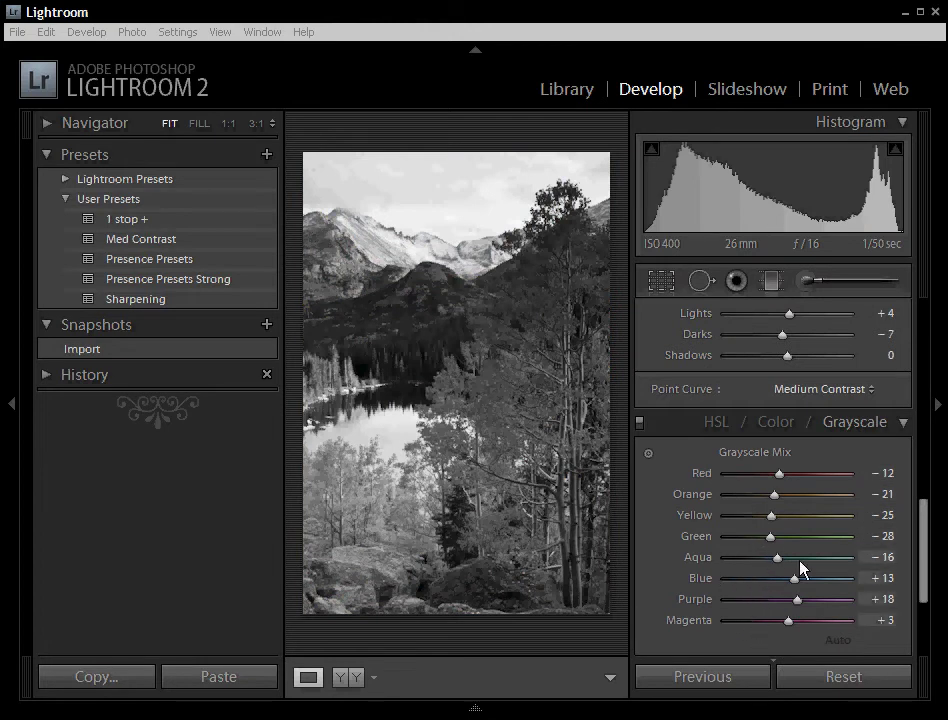
{"action": "left_click", "coordinate": [648, 452]}
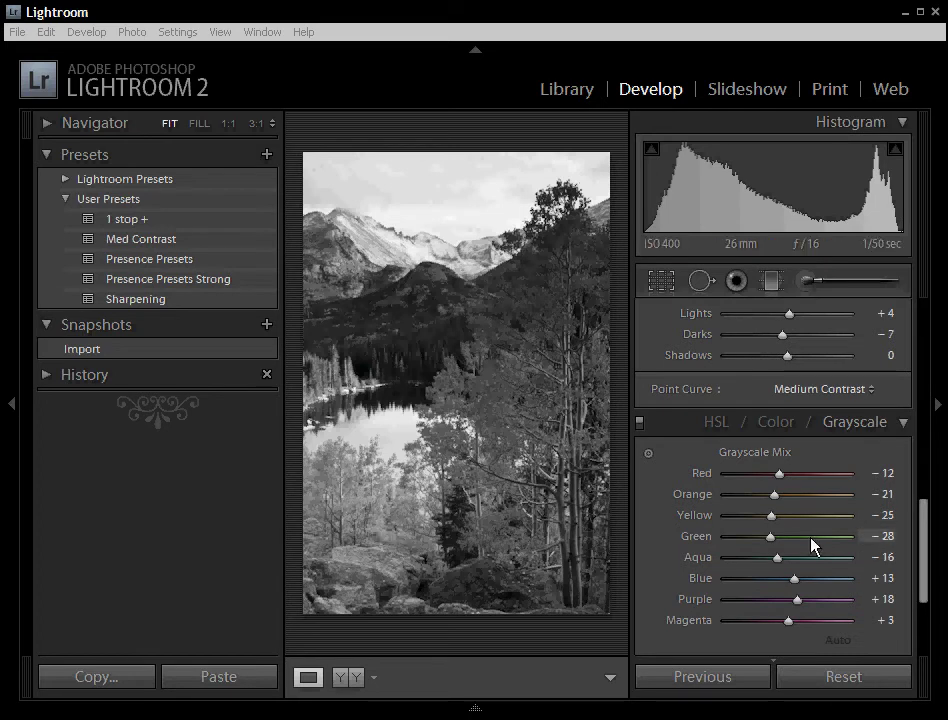
{"action": "mouse_move", "coordinate": [771, 519]}
{"action": "left_mouse_down"}
{"action": "mouse_move", "coordinate": [720, 529]}
{"action": "mouse_move", "coordinate": [821, 514]}
{"action": "mouse_move", "coordinate": [766, 525]}
{"action": "left_mouse_up"}
{"action": "left_click", "coordinate": [718, 422]}
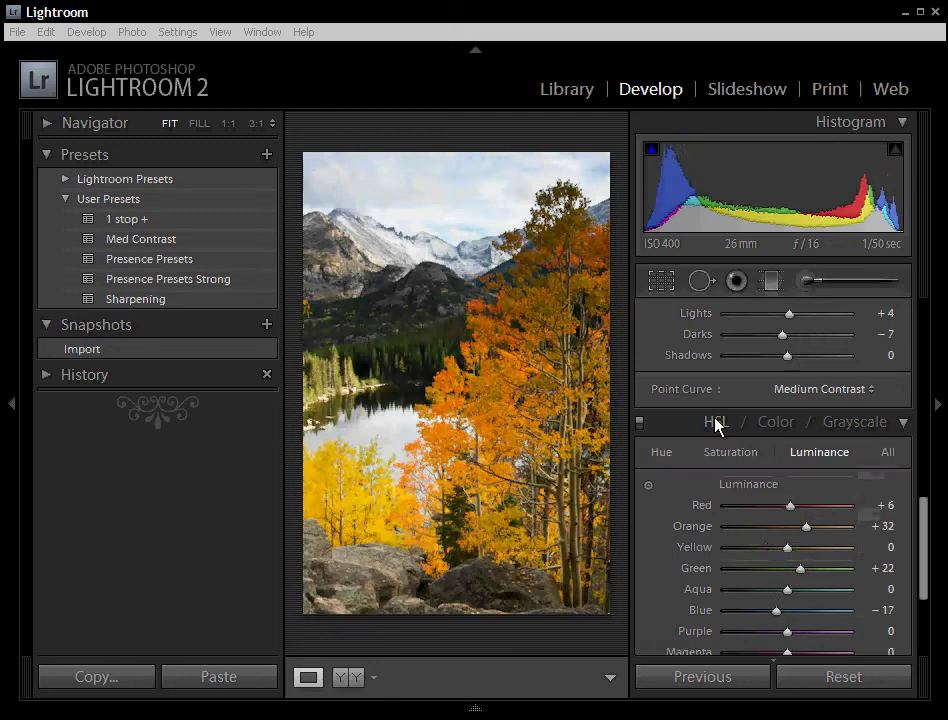
Step: Toggle the HSL adjustments off and on to compare, then collapse the HSL panel
{"action": "left_click", "coordinate": [639, 421]}
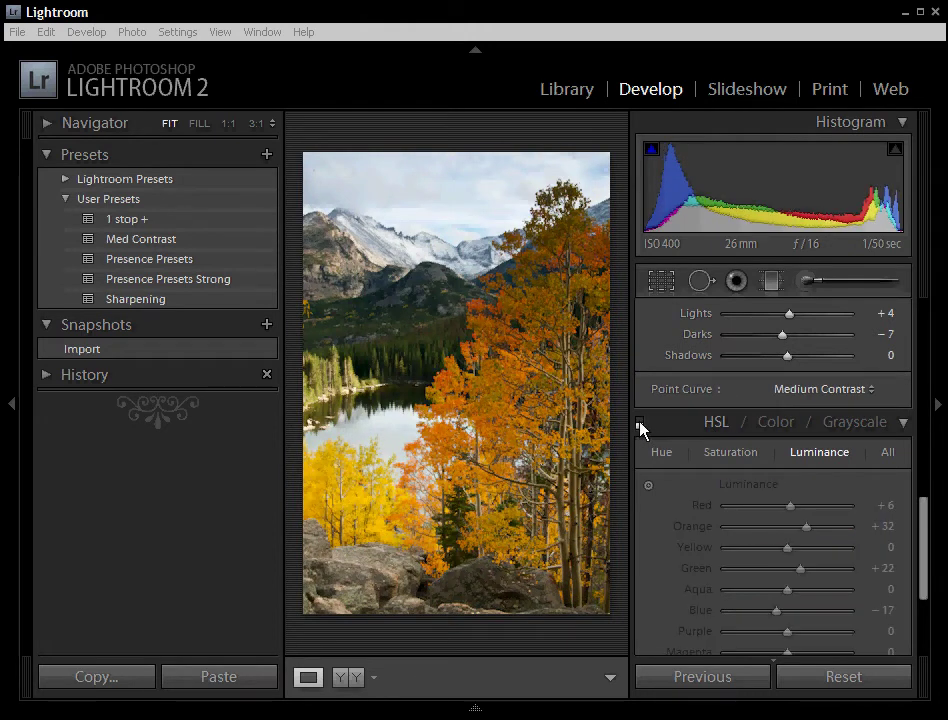
{"action": "left_click", "coordinate": [639, 421]}
{"action": "left_click", "coordinate": [639, 421]}
{"action": "left_click", "coordinate": [639, 421]}
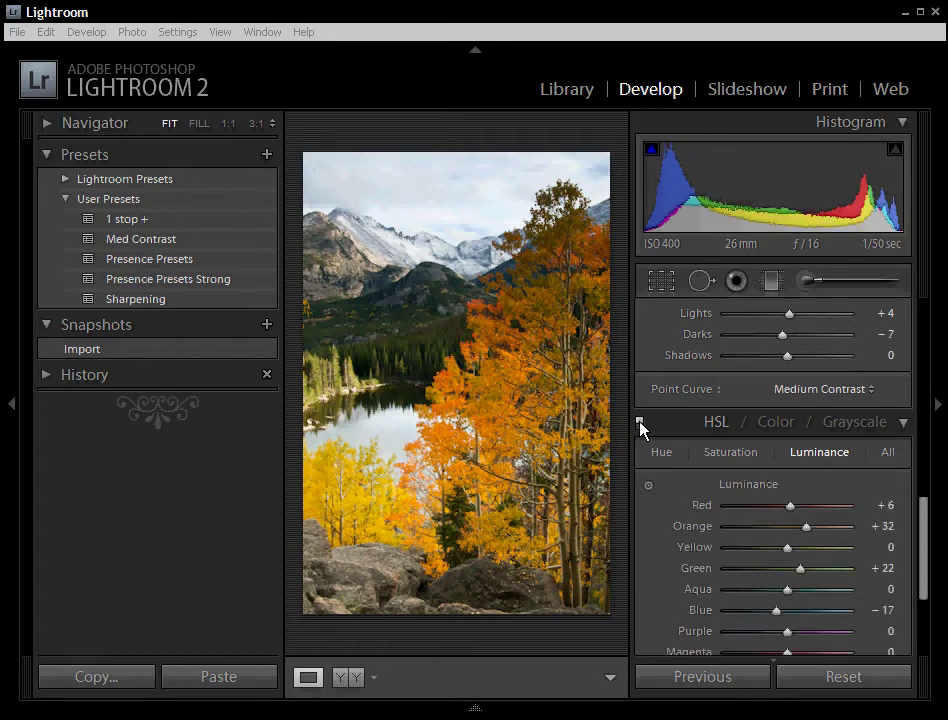
{"action": "left_click", "coordinate": [639, 421]}
{"action": "left_click", "coordinate": [639, 421]}
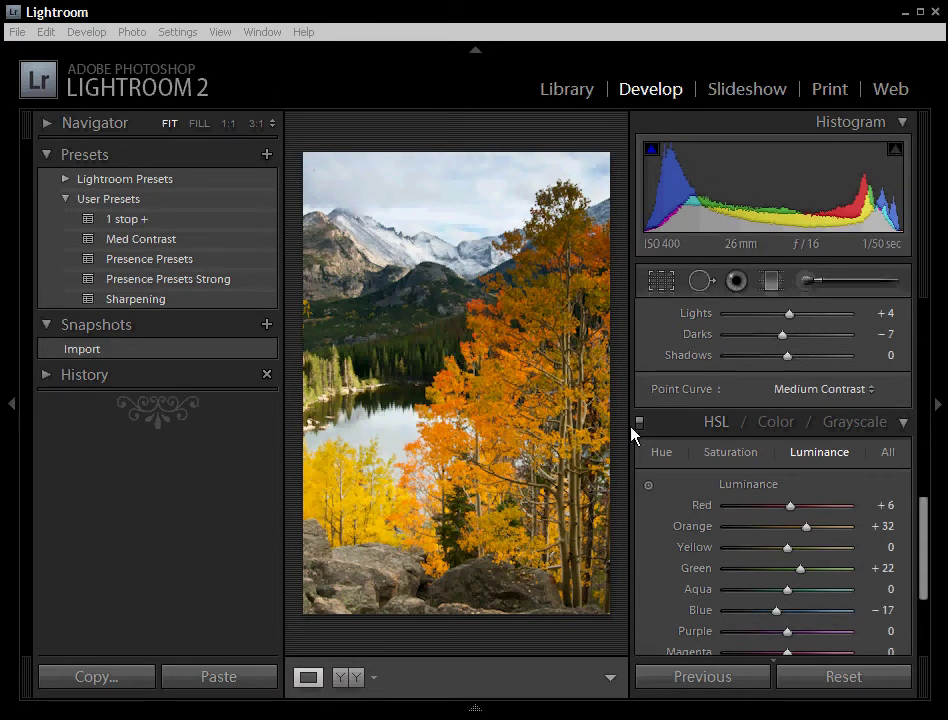
{"action": "left_click", "coordinate": [905, 428]}
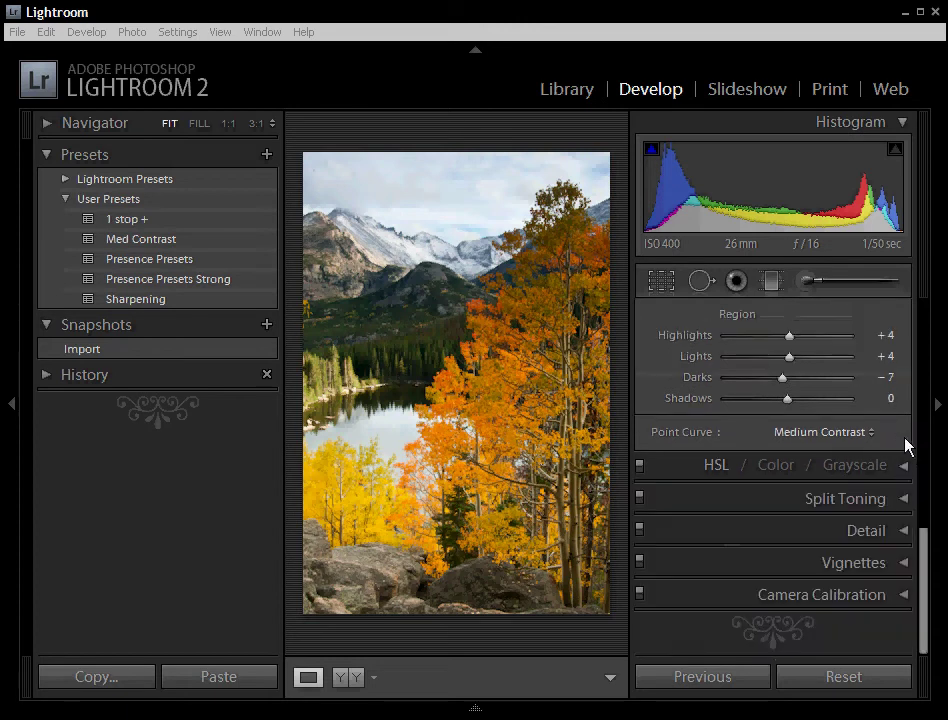
Step: Open the Detail panel and view the snowy mountain peak at 1:1
{"action": "left_click", "coordinate": [905, 533]}
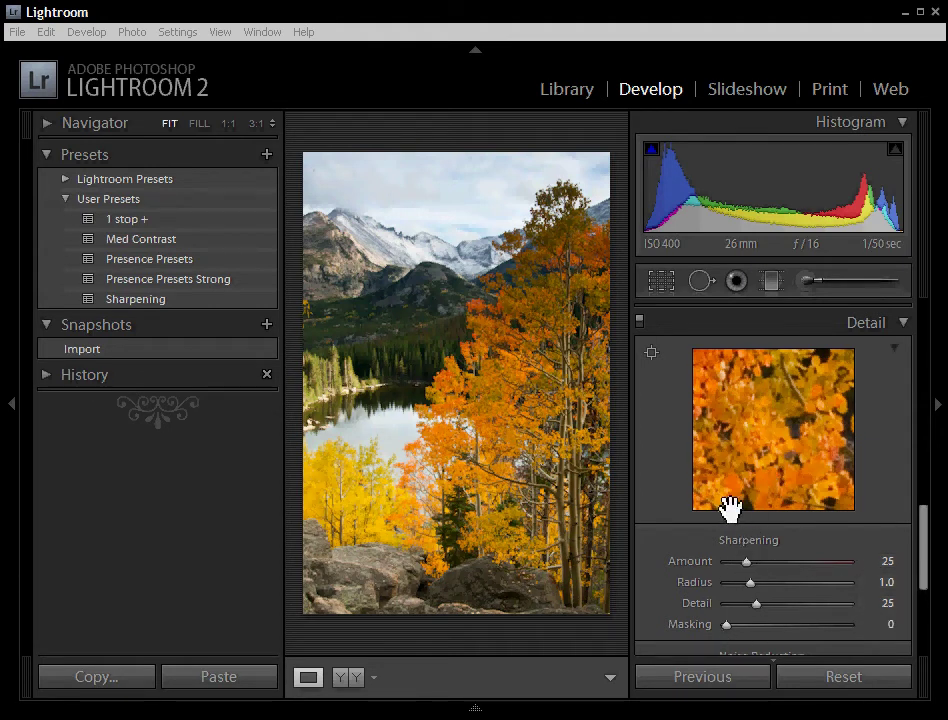
{"action": "left_click", "coordinate": [235, 131]}
{"action": "left_click", "coordinate": [12, 405]}
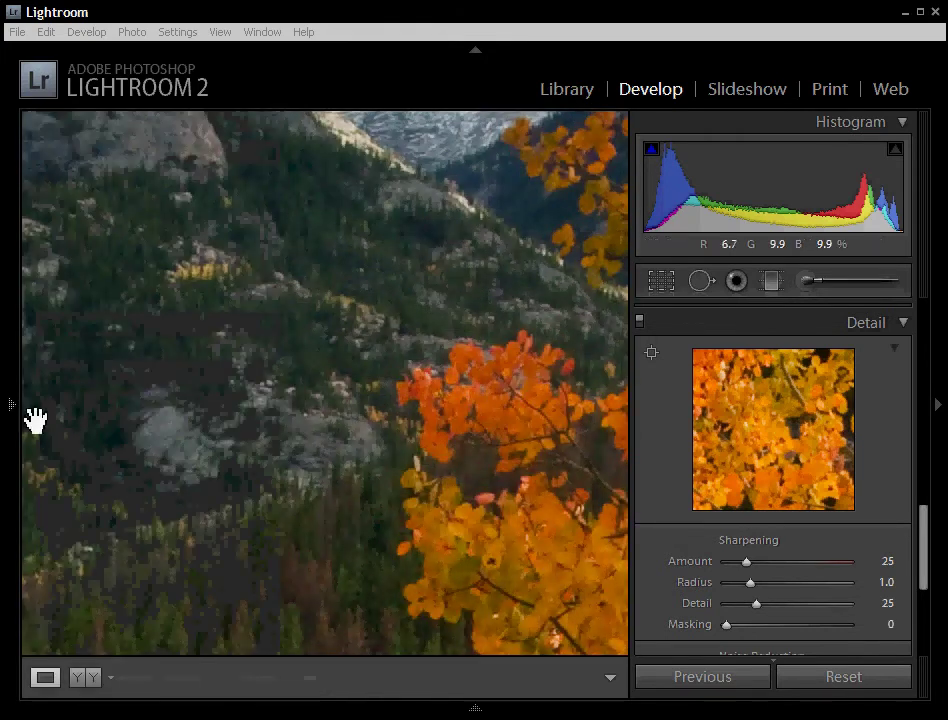
{"action": "left_click_drag", "start_coordinate": [440, 493], "coordinate": [281, 583]}
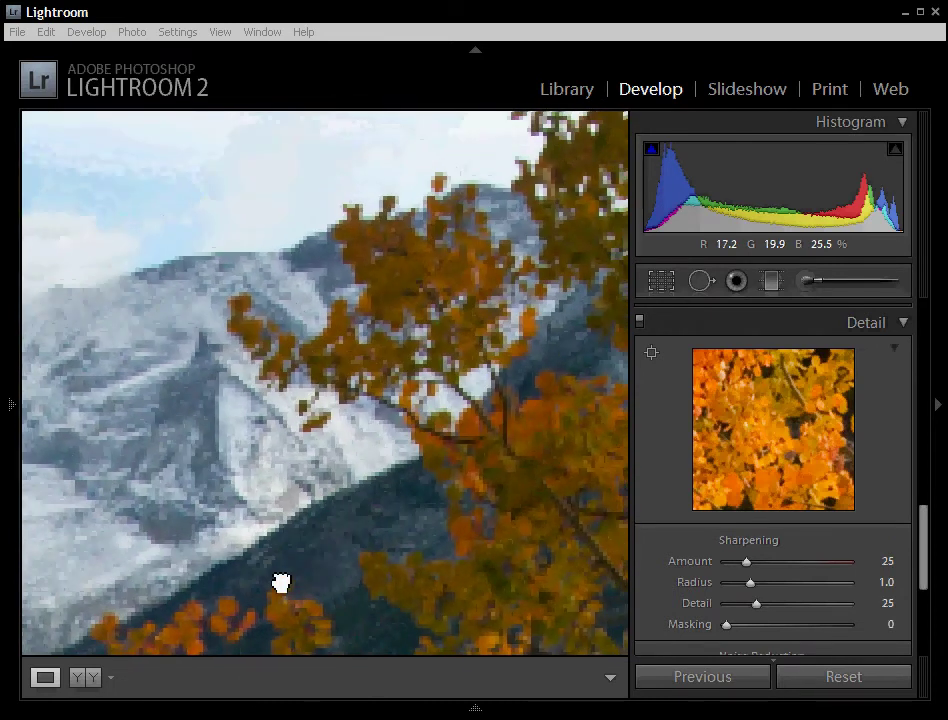
{"action": "left_click_drag", "start_coordinate": [476, 360], "coordinate": [472, 396]}
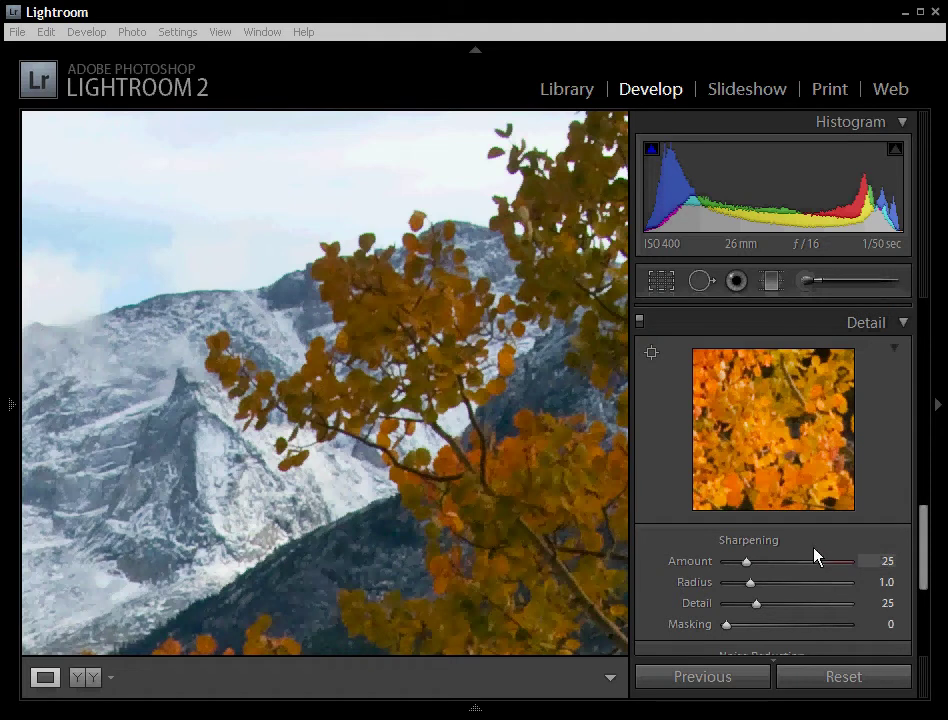
Step: Alt-drag sharpening Amount to 56 and Radius to 0.8 using the grayscale preview
{"action": "key", "text": "alt"}
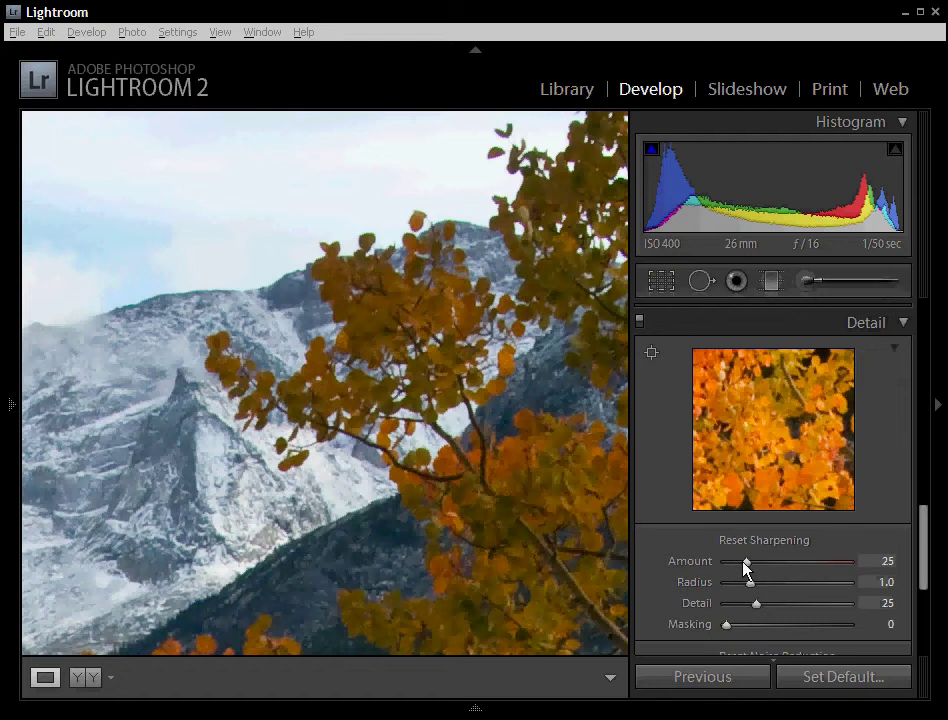
{"action": "left_click_drag", "start_coordinate": [746, 562], "coordinate": [860, 566]}
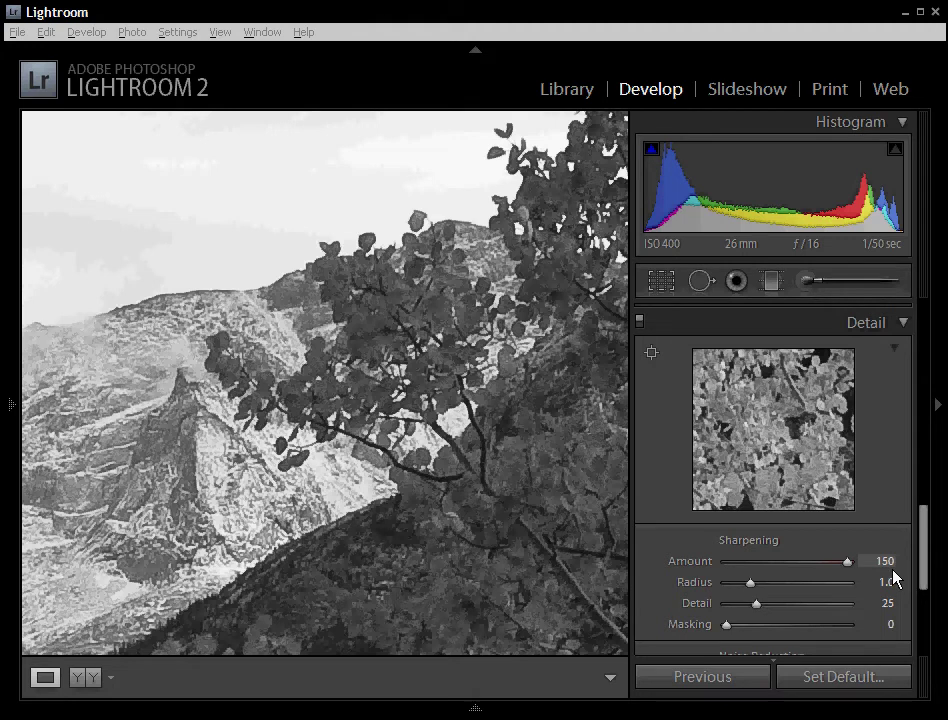
{"action": "left_click_drag", "start_coordinate": [895, 577], "coordinate": [857, 580]}
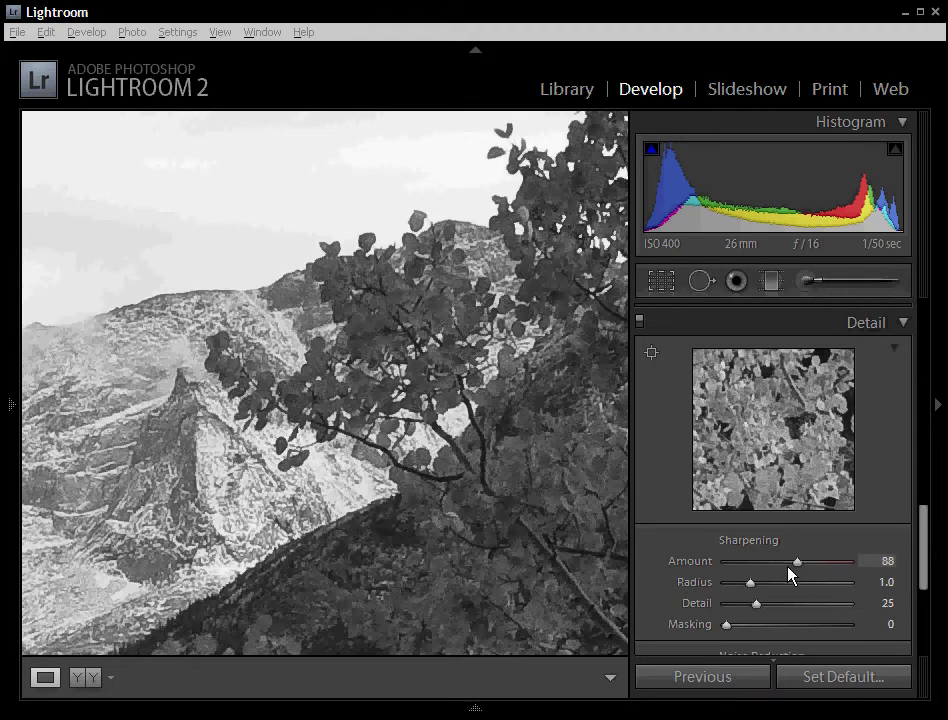
{"action": "left_click_drag", "start_coordinate": [788, 566], "coordinate": [712, 583]}
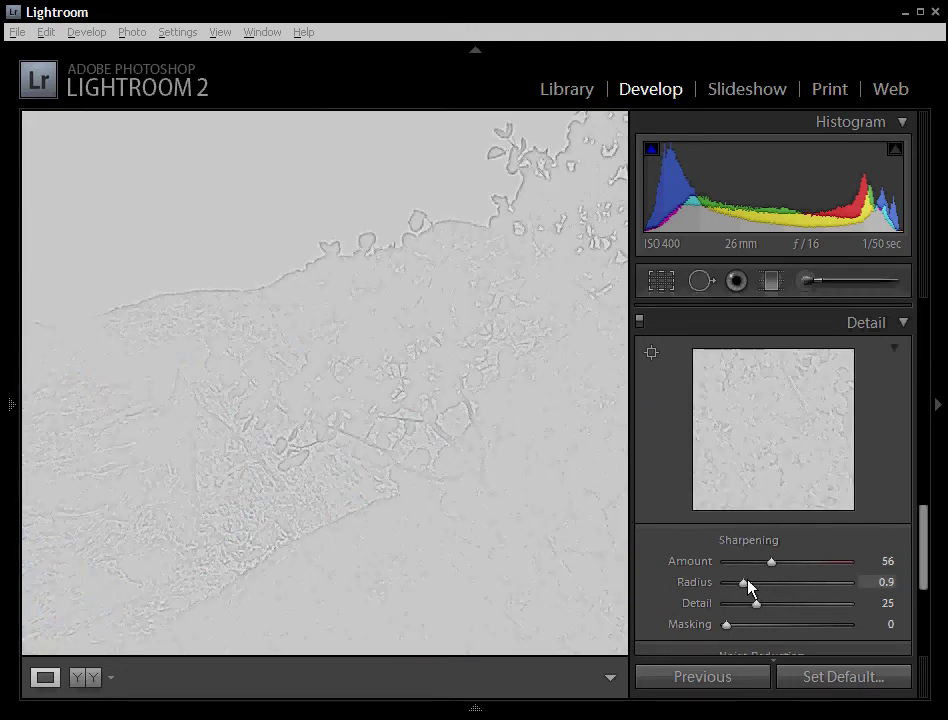
{"action": "left_click_drag", "start_coordinate": [809, 580], "coordinate": [855, 582]}
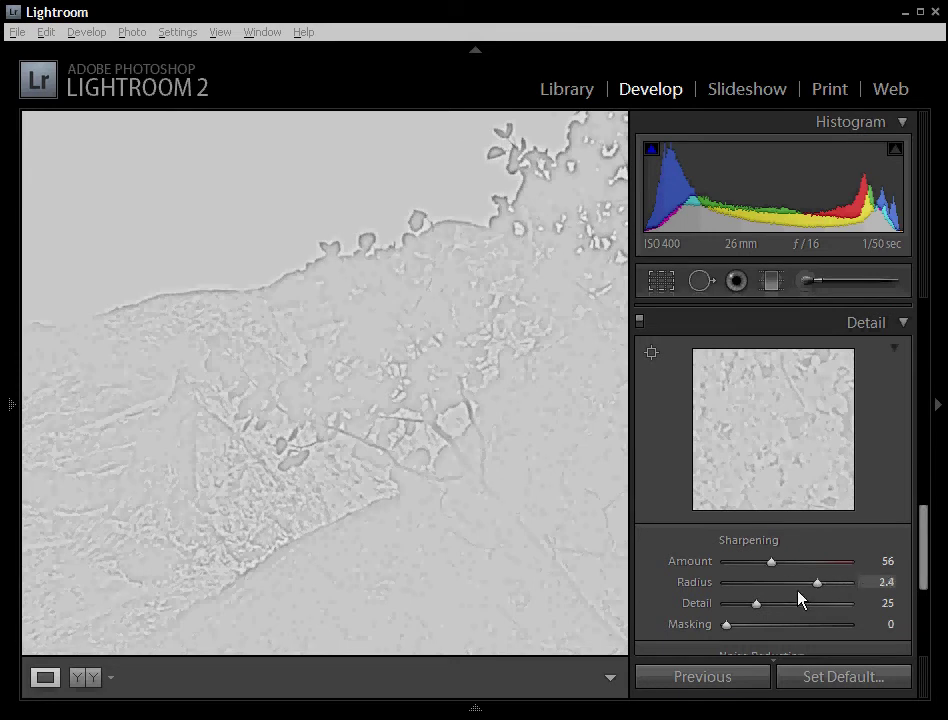
{"action": "left_click_drag", "start_coordinate": [798, 597], "coordinate": [743, 604]}
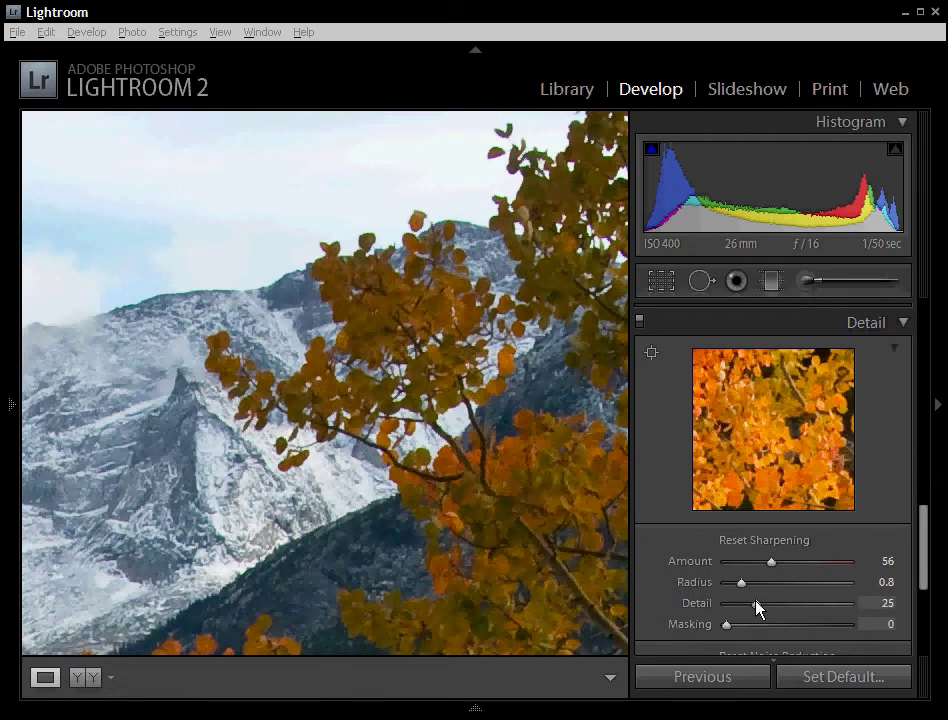
Step: Alt-drag sharpening Detail from 25 up to 66 while previewing its effect
{"action": "left_click_drag", "start_coordinate": [757, 605], "coordinate": [800, 615]}
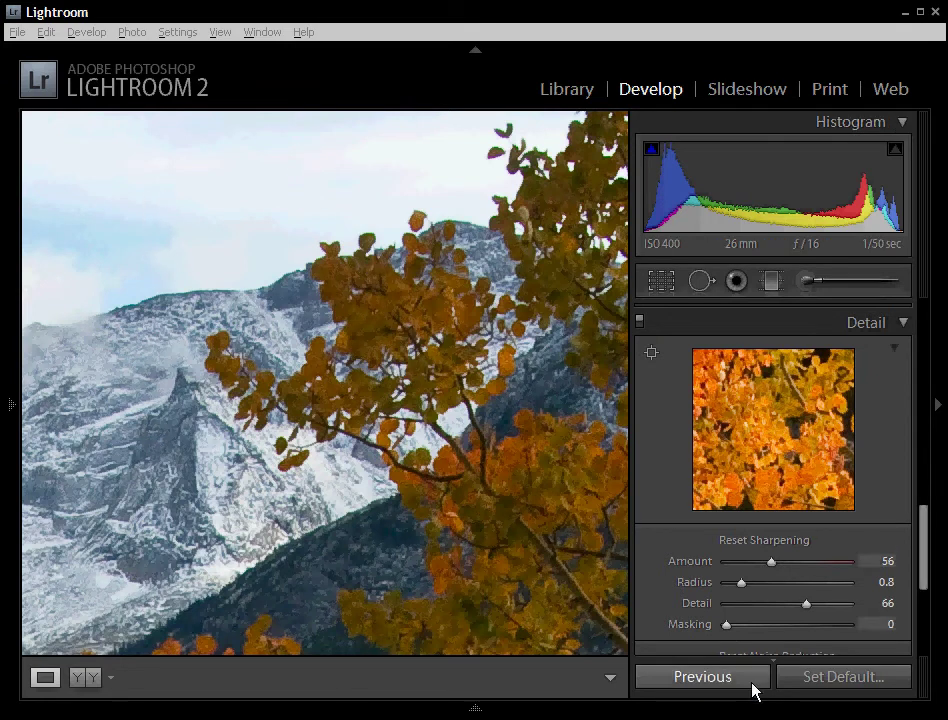
Step: Set sharpening Masking to 82 using the mask preview, checking the sky above the mountain
{"action": "left_click", "coordinate": [727, 625], "text": "alt"}
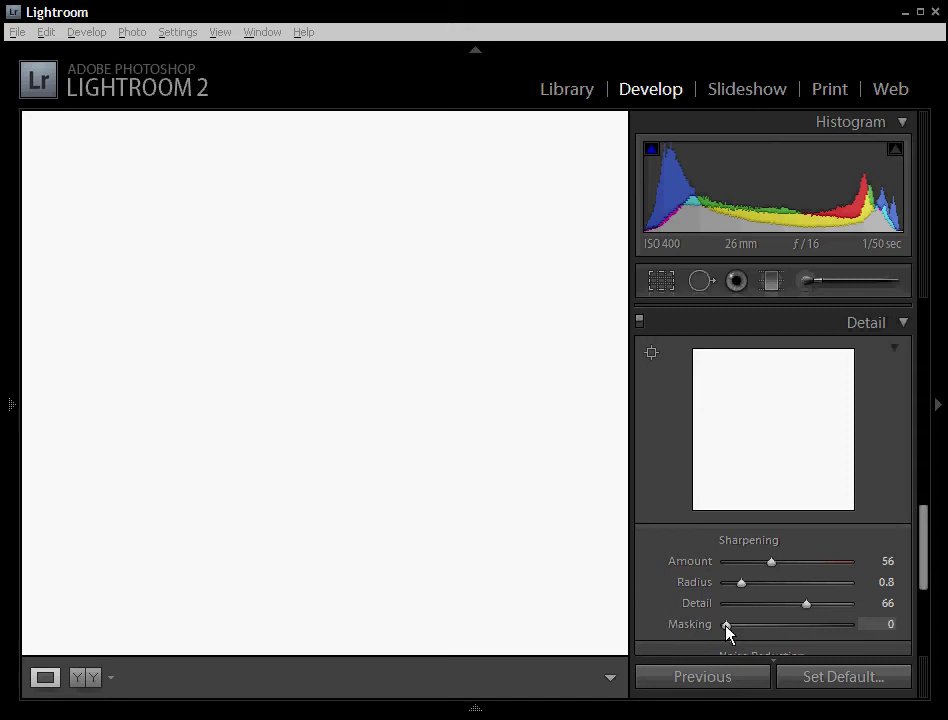
{"action": "left_click_drag", "start_coordinate": [728, 626], "coordinate": [892, 632]}
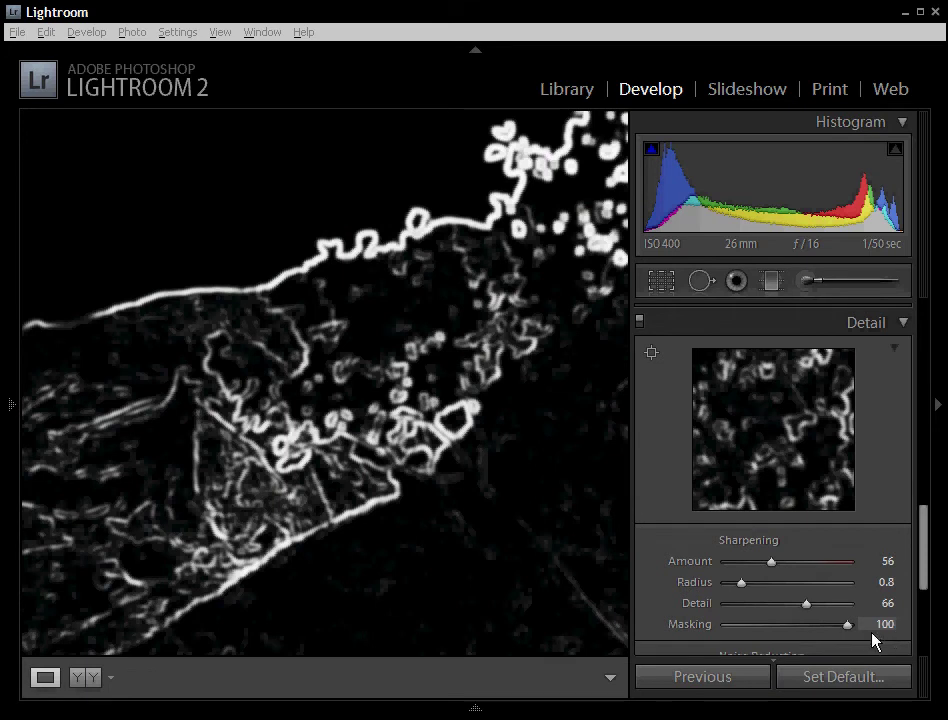
{"action": "left_click_drag", "start_coordinate": [872, 633], "coordinate": [812, 627]}
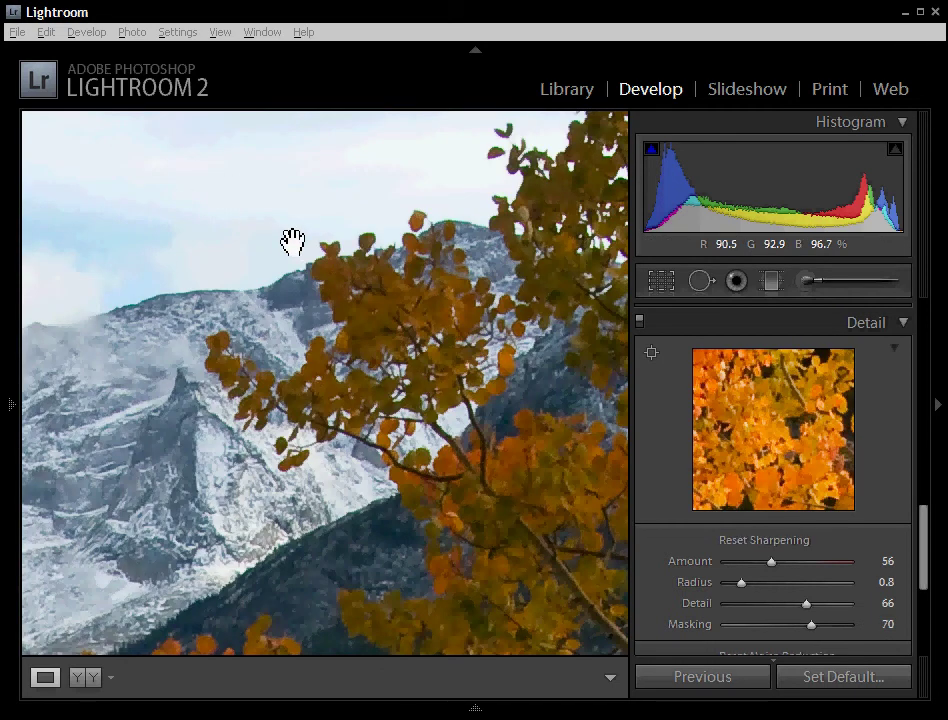
{"action": "key", "text": "alt"}
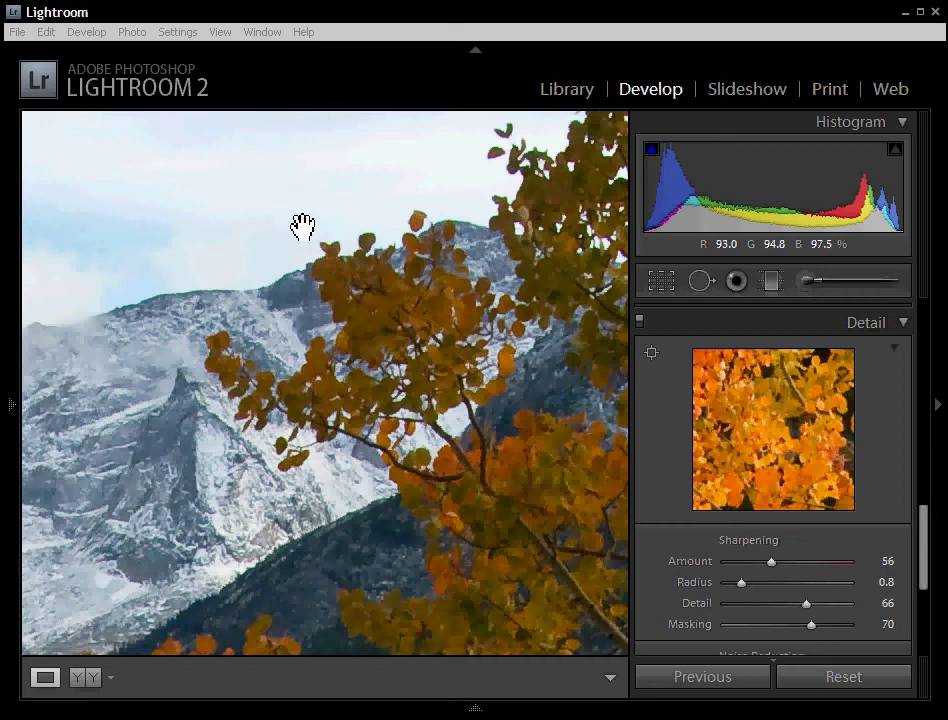
{"action": "left_click_drag", "start_coordinate": [328, 216], "coordinate": [272, 441]}
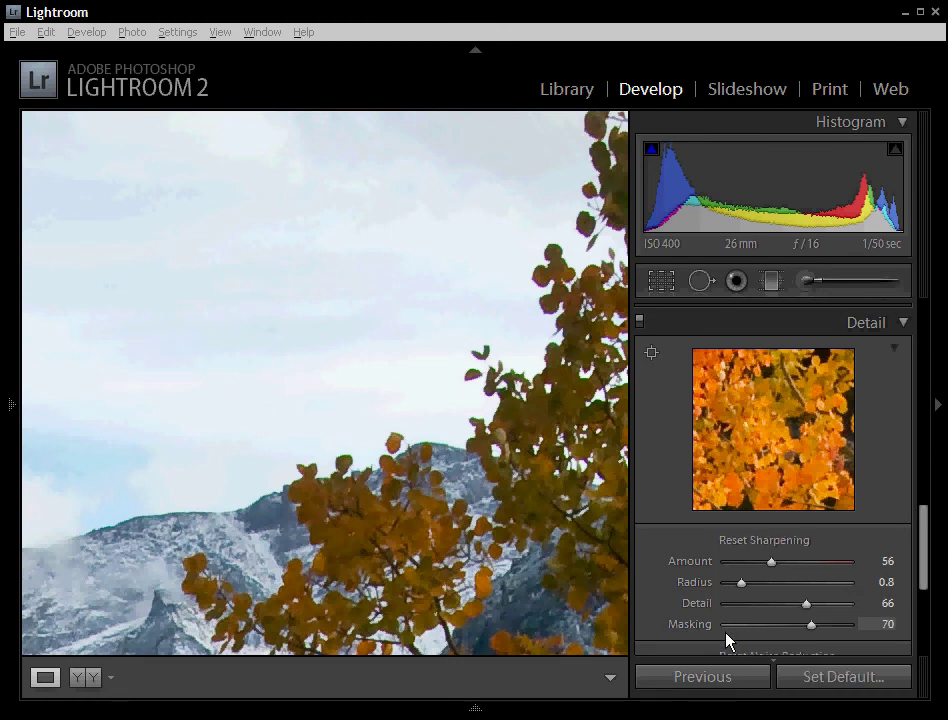
{"action": "left_click", "coordinate": [810, 623], "text": "alt"}
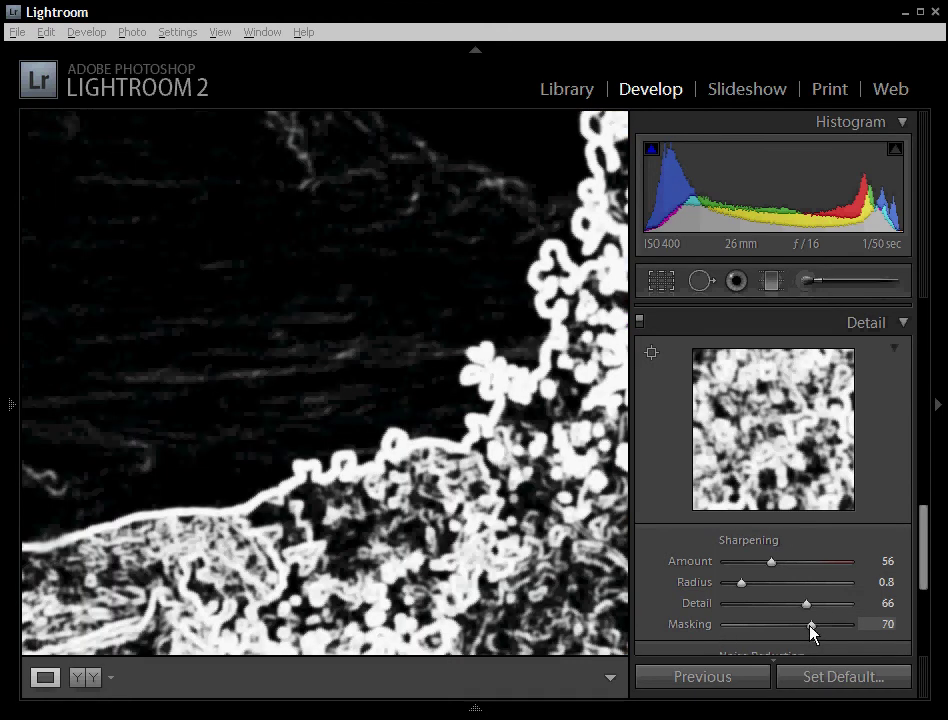
{"action": "mouse_move", "coordinate": [810, 626]}
{"action": "left_mouse_down"}
{"action": "mouse_move", "coordinate": [800, 627]}
{"action": "mouse_move", "coordinate": [825, 628]}
{"action": "left_mouse_up"}
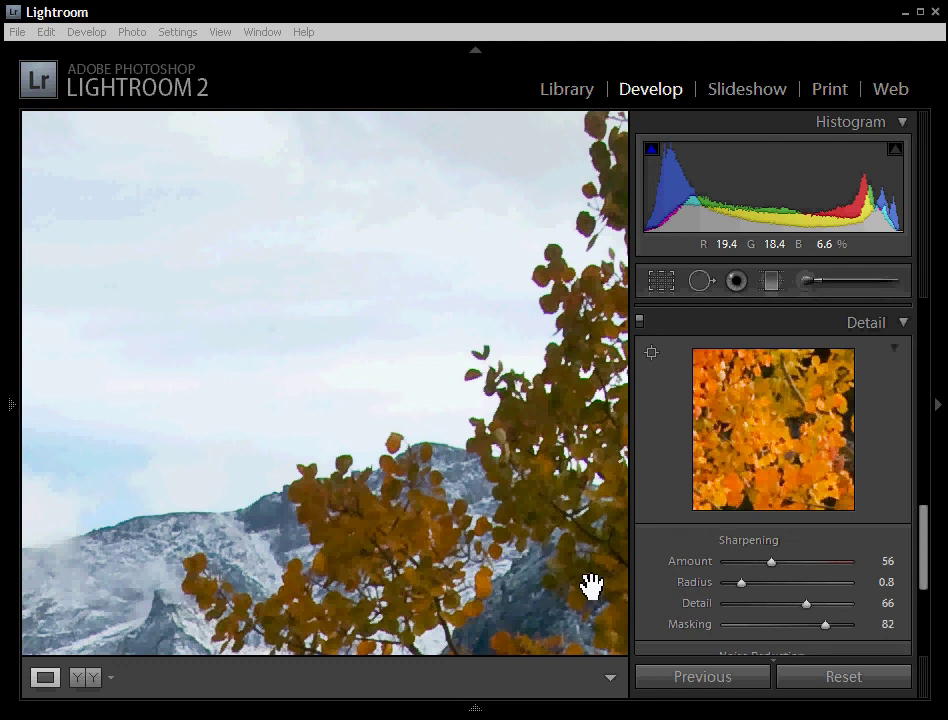
Step: Zoom to 3:1 on leaf edges against the sky, comparing sharpening off and on
{"action": "left_click", "coordinate": [640, 321]}
{"action": "left_click", "coordinate": [640, 321]}
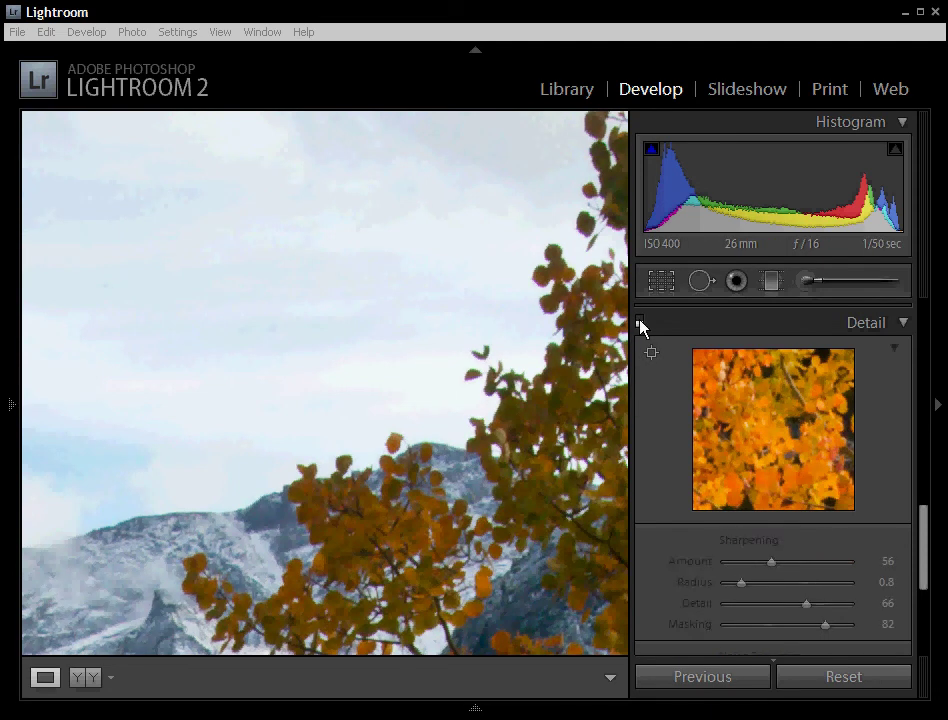
{"action": "left_click", "coordinate": [12, 410]}
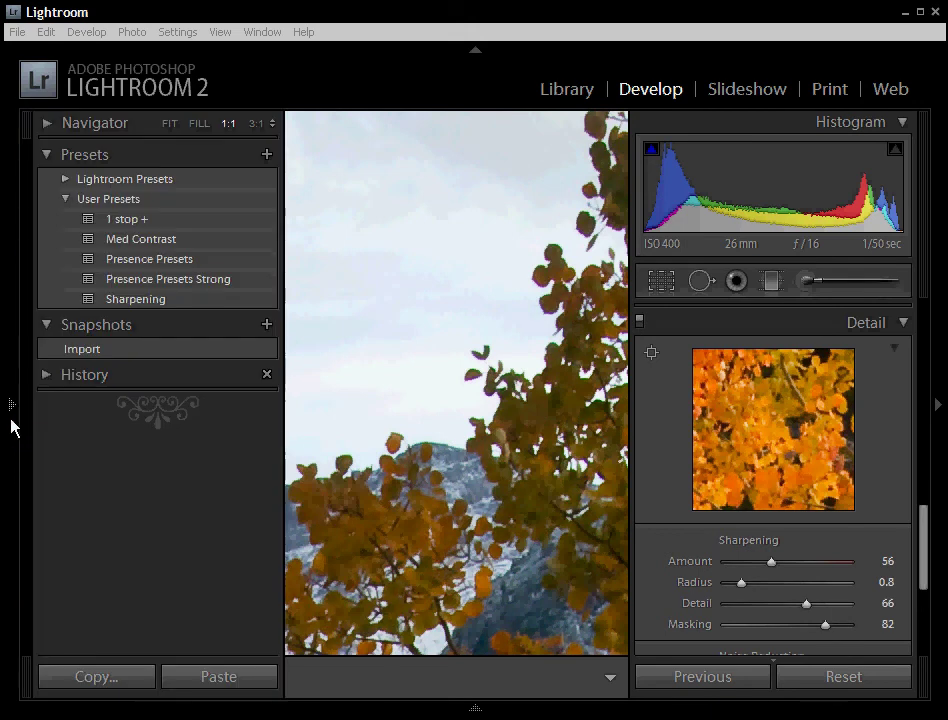
{"action": "left_click", "coordinate": [256, 123]}
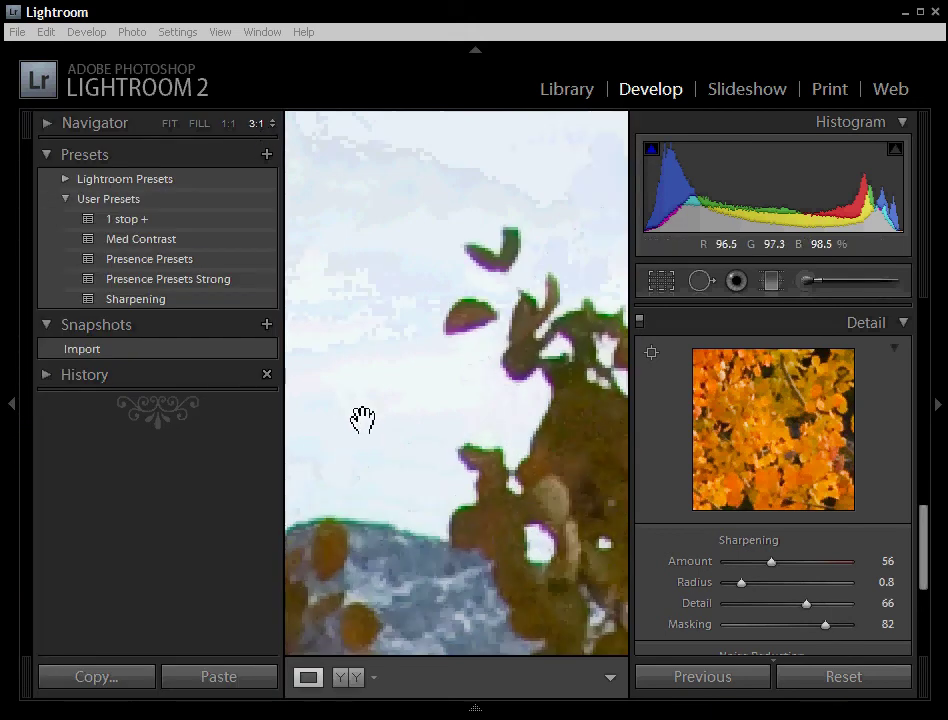
{"action": "left_click_drag", "start_coordinate": [364, 419], "coordinate": [451, 275]}
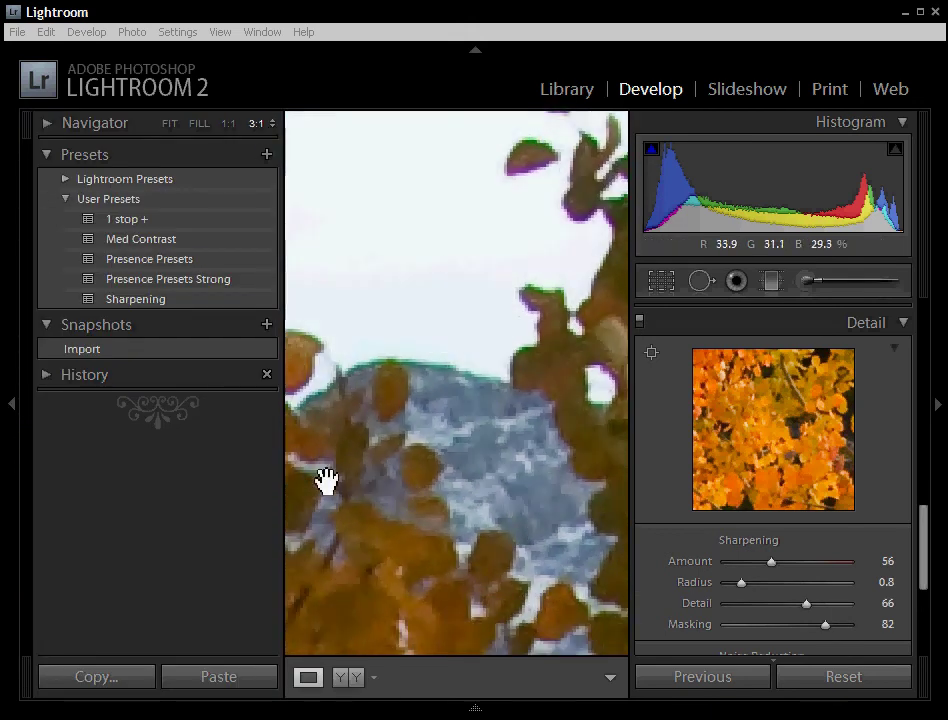
{"action": "left_click", "coordinate": [11, 404]}
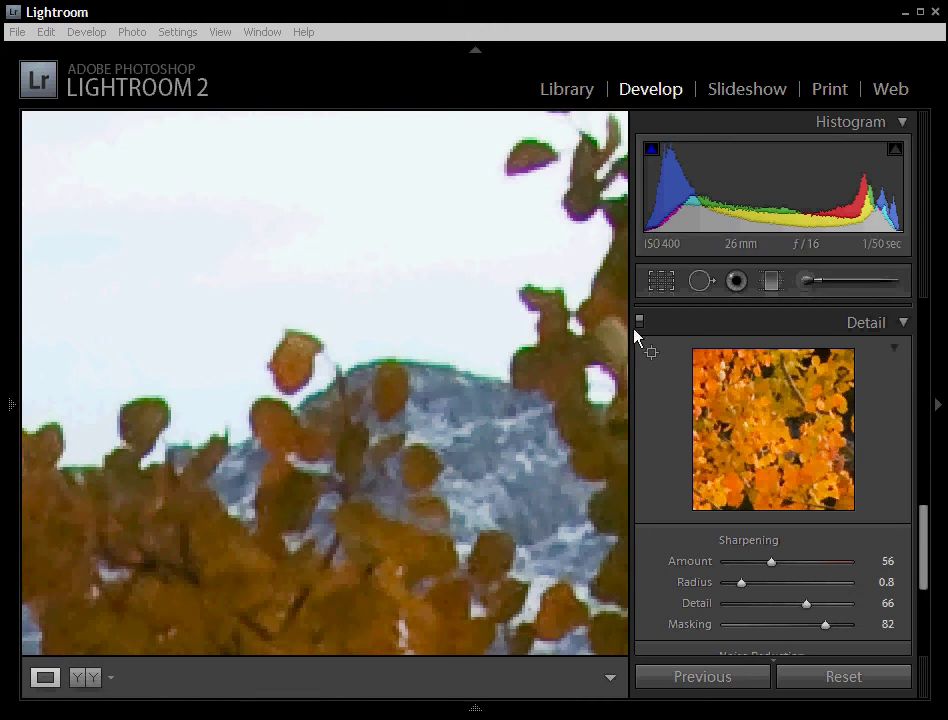
{"action": "left_click", "coordinate": [639, 320]}
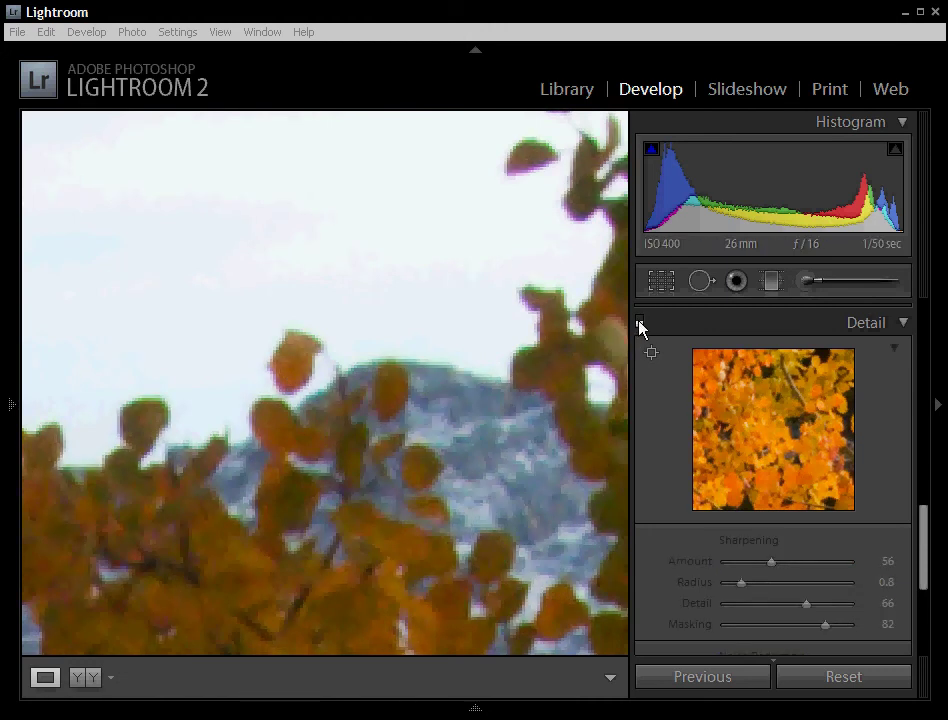
{"action": "left_click", "coordinate": [639, 320]}
Step: Set Luminance noise reduction to 14 and chromatic aberration Red/Cyan −19, Blue/Yellow +16
{"action": "left_click_drag", "start_coordinate": [922, 561], "coordinate": [922, 590]}
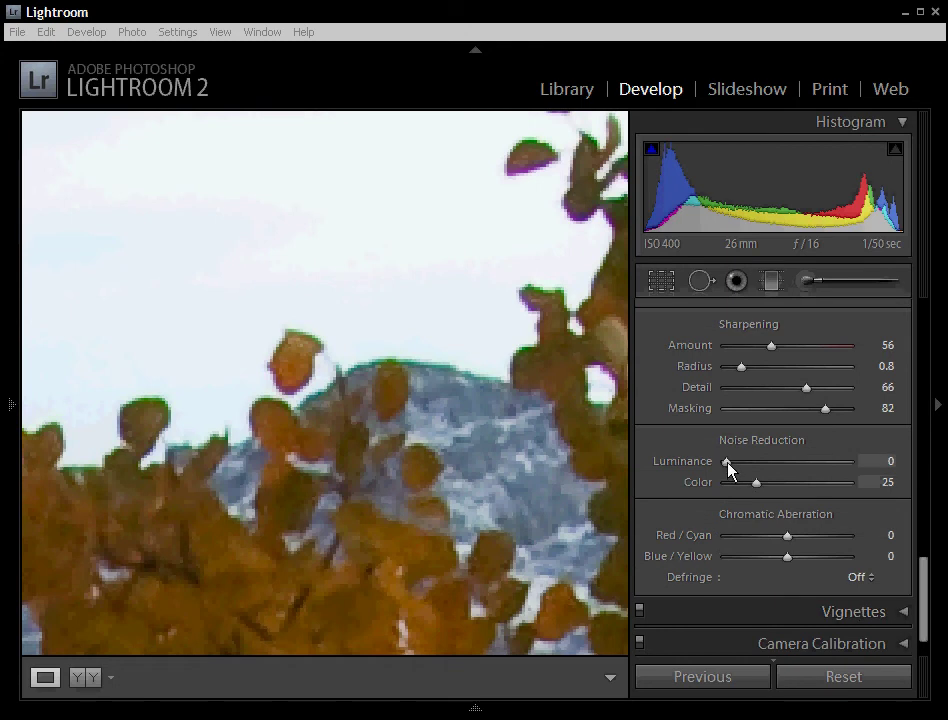
{"action": "left_click_drag", "start_coordinate": [727, 463], "coordinate": [738, 466]}
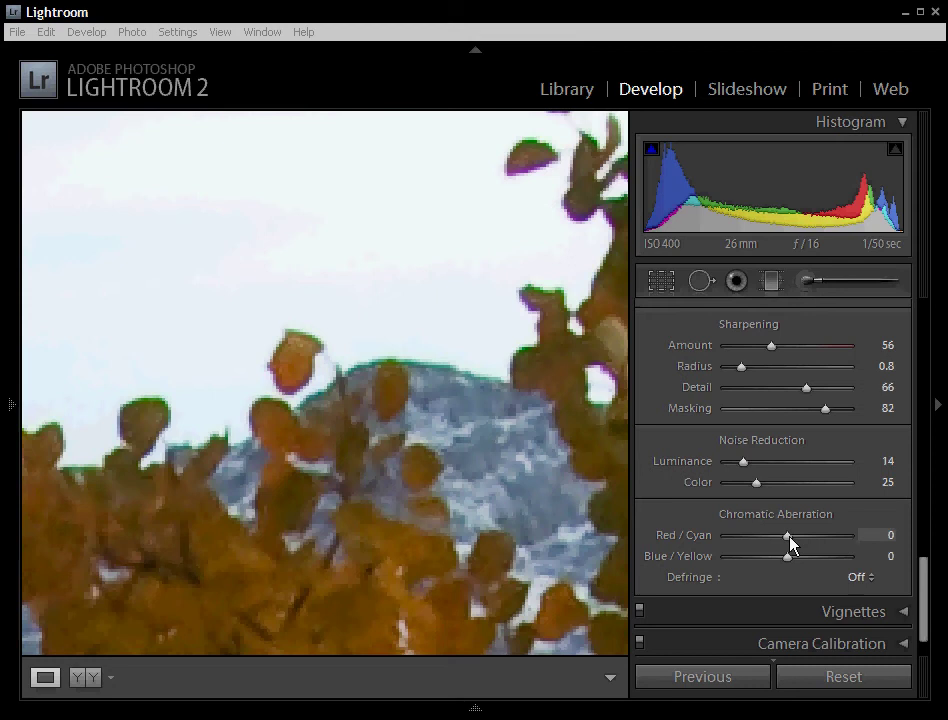
{"action": "mouse_move", "coordinate": [788, 538]}
{"action": "left_mouse_down"}
{"action": "mouse_move", "coordinate": [772, 538]}
{"action": "mouse_move", "coordinate": [821, 541]}
{"action": "mouse_move", "coordinate": [775, 549]}
{"action": "left_mouse_up"}
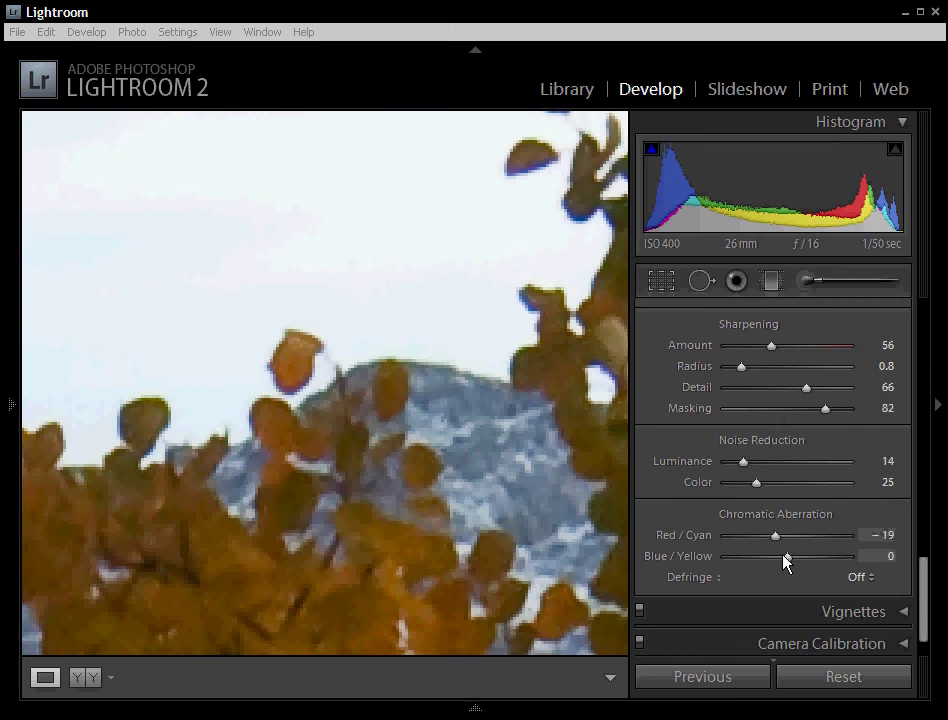
{"action": "mouse_move", "coordinate": [787, 562]}
{"action": "left_mouse_down"}
{"action": "mouse_move", "coordinate": [802, 559]}
{"action": "mouse_move", "coordinate": [755, 559]}
{"action": "mouse_move", "coordinate": [796, 563]}
{"action": "left_mouse_up"}
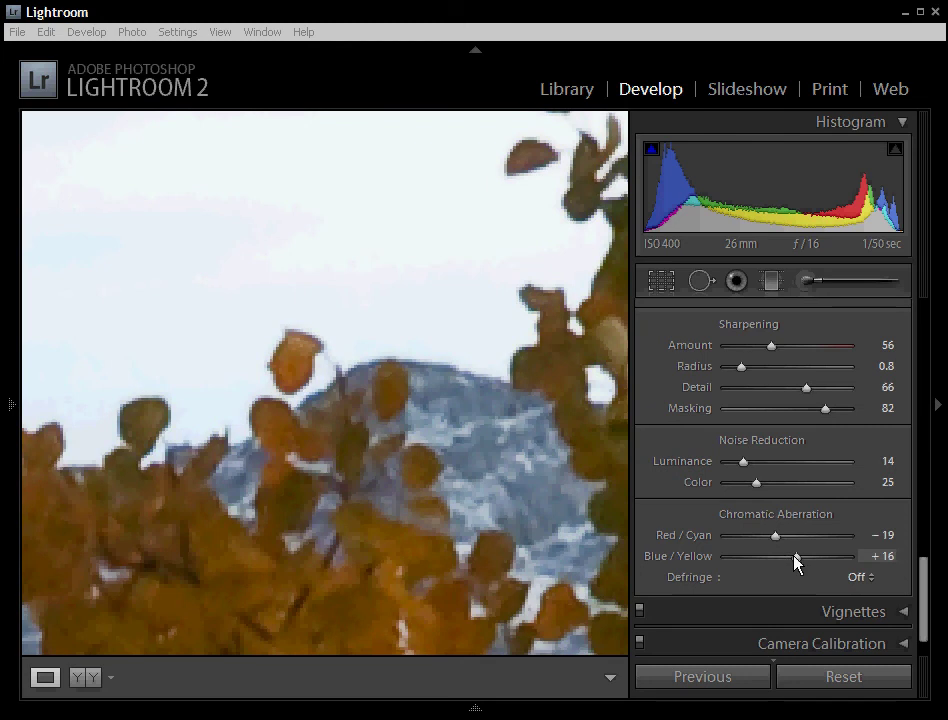
{"action": "scroll", "coordinate": [684, 448], "scroll_direction": "up", "scroll_amount": 3}
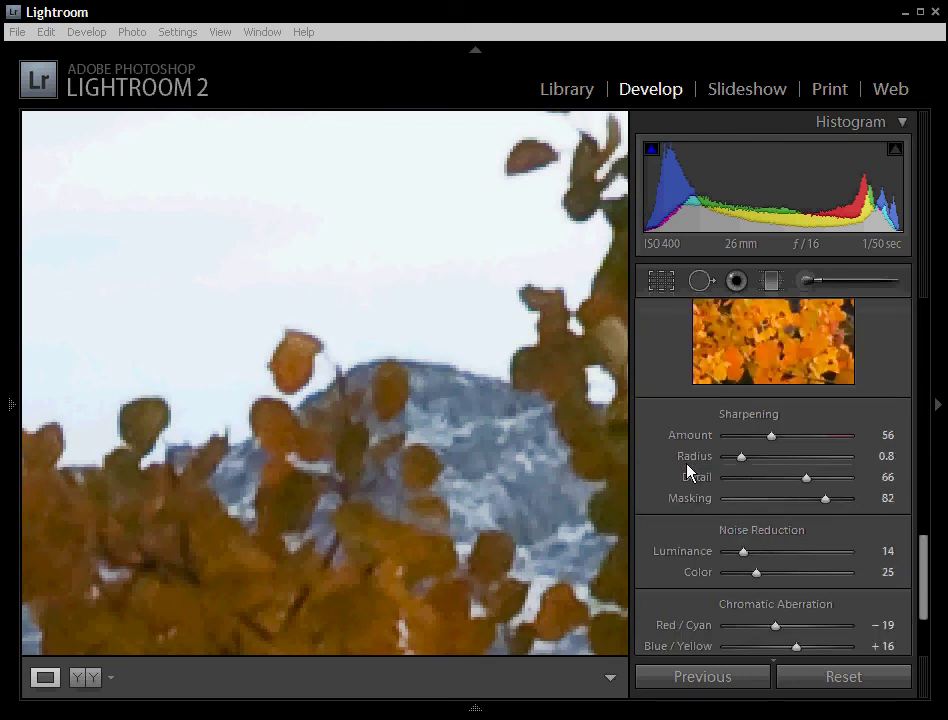
{"action": "scroll", "coordinate": [657, 409], "scroll_direction": "up", "scroll_amount": 2}
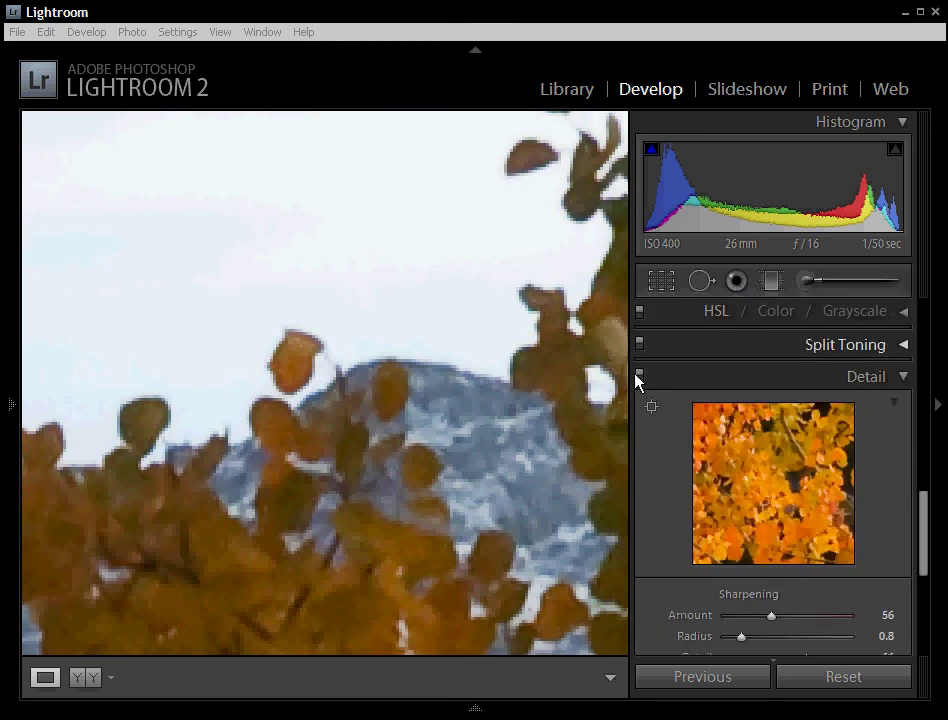
{"action": "left_click", "coordinate": [638, 376]}
{"action": "left_click", "coordinate": [639, 378]}
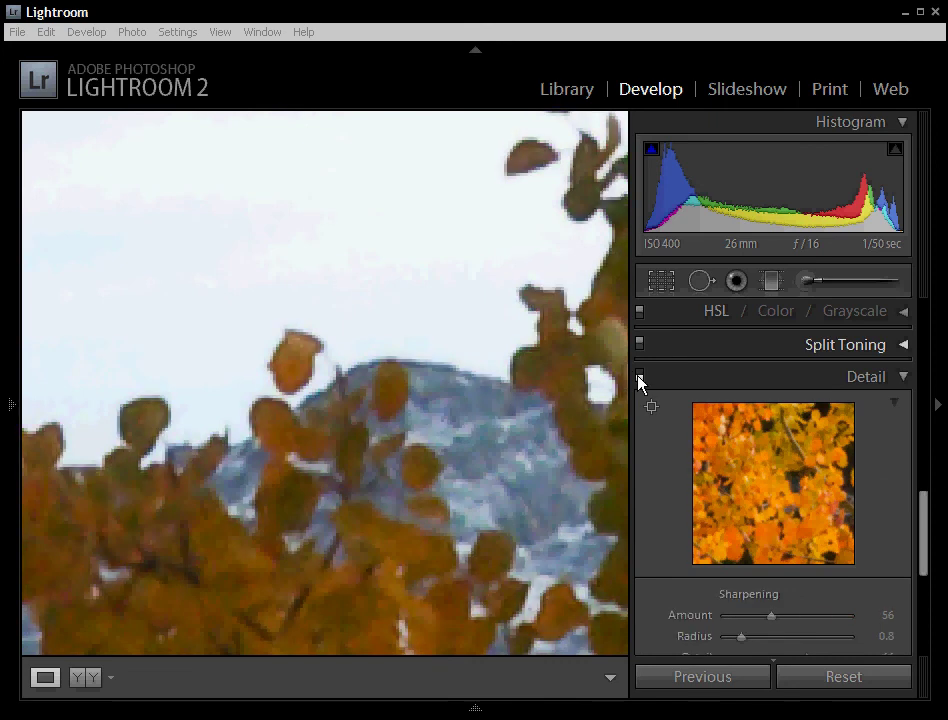
{"action": "left_click", "coordinate": [639, 378]}
{"action": "left_click", "coordinate": [639, 378]}
{"action": "left_click", "coordinate": [637, 377]}
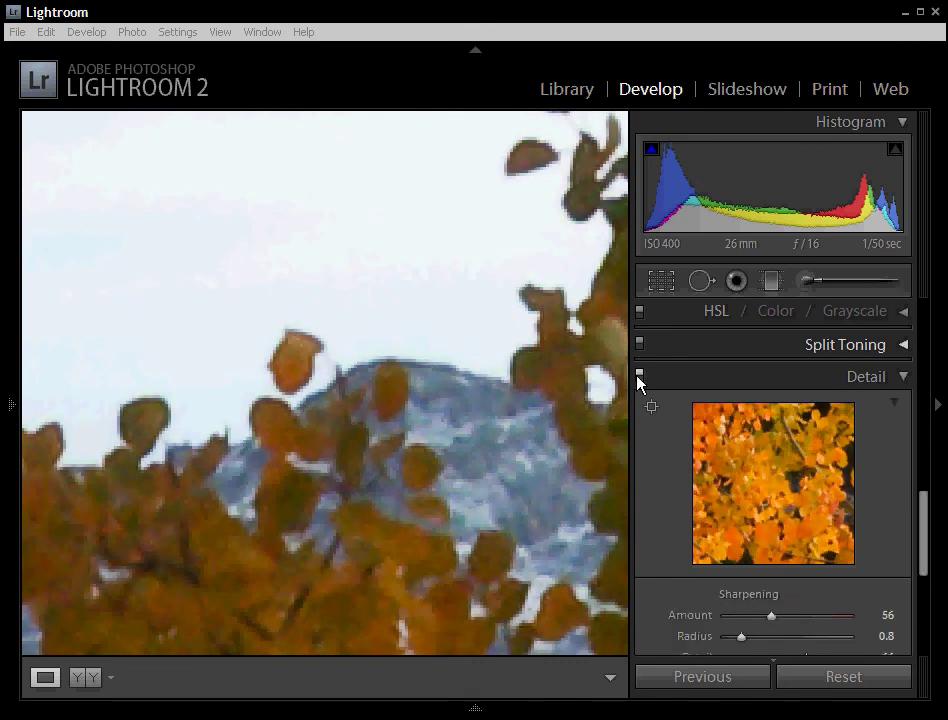
{"action": "left_click", "coordinate": [637, 377]}
{"action": "left_click", "coordinate": [636, 377]}
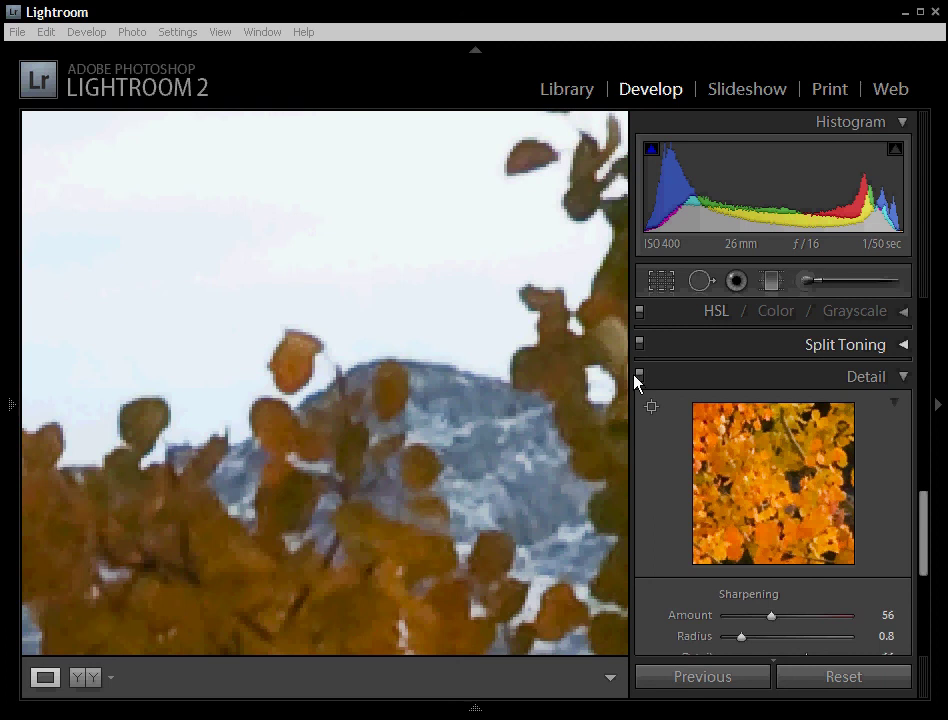
{"action": "left_click", "coordinate": [637, 377]}
{"action": "left_click", "coordinate": [637, 377]}
{"action": "left_click", "coordinate": [364, 370]}
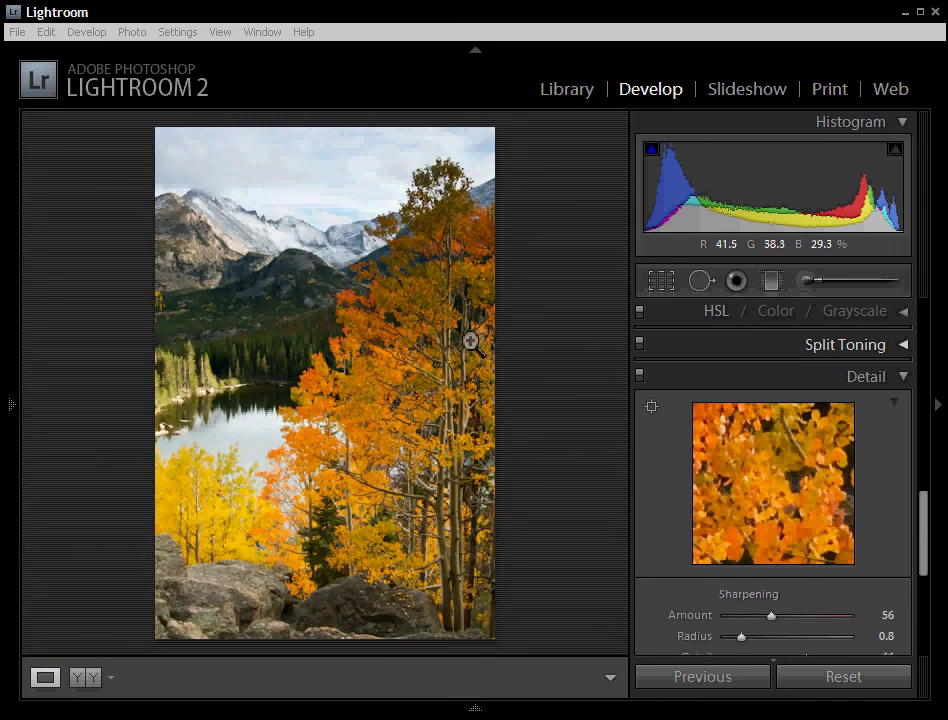
{"action": "mouse_move", "coordinate": [10, 404]}
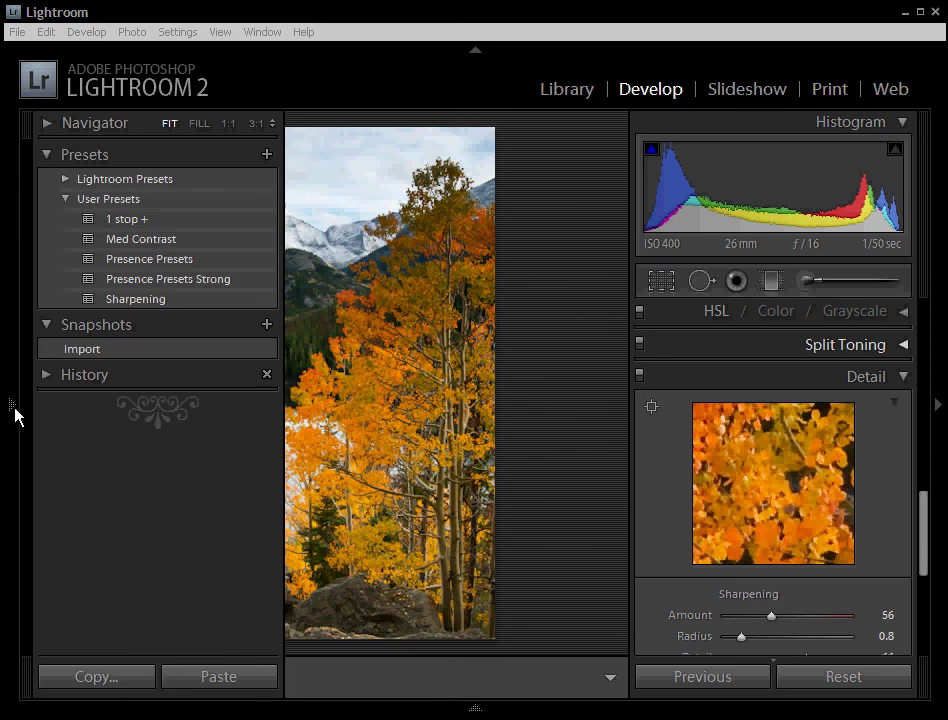
{"action": "left_click", "coordinate": [229, 123]}
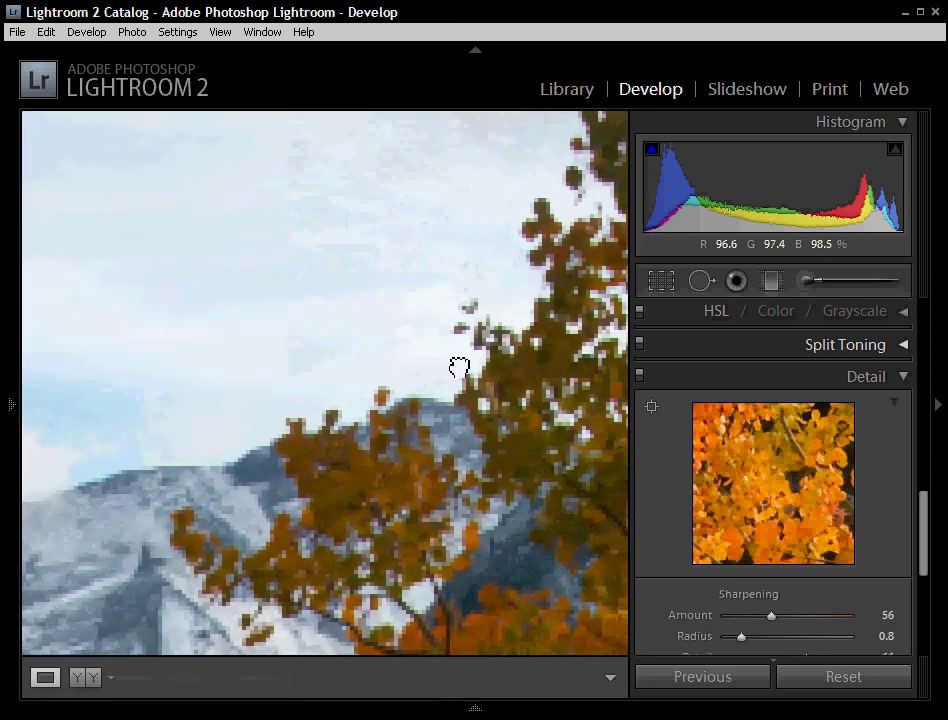
{"action": "left_click", "coordinate": [640, 376]}
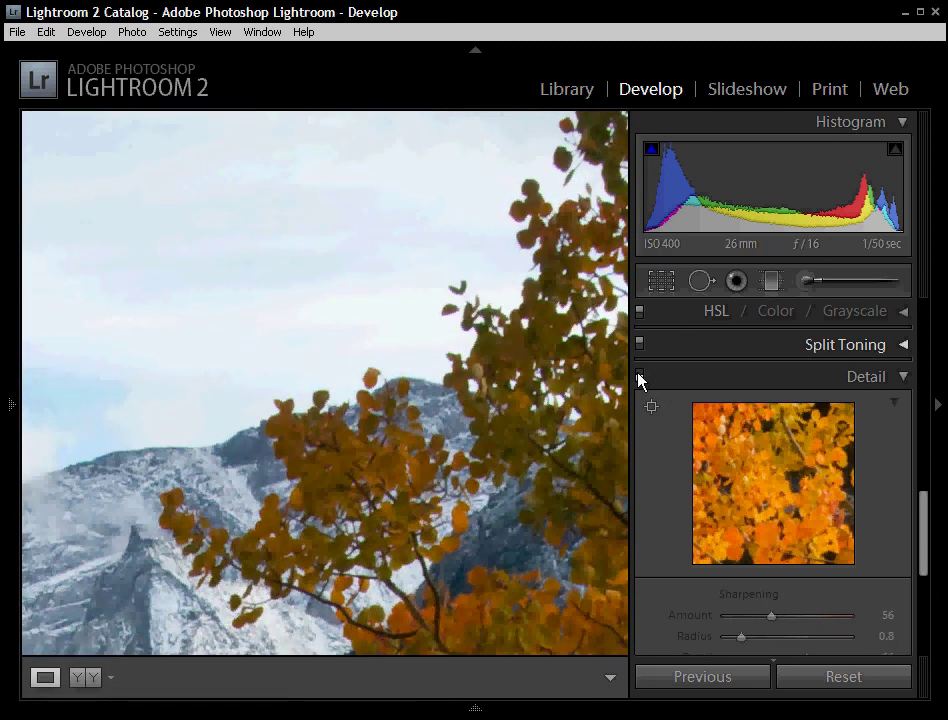
{"action": "left_click", "coordinate": [640, 376]}
{"action": "left_click", "coordinate": [640, 376]}
{"action": "left_click", "coordinate": [640, 376]}
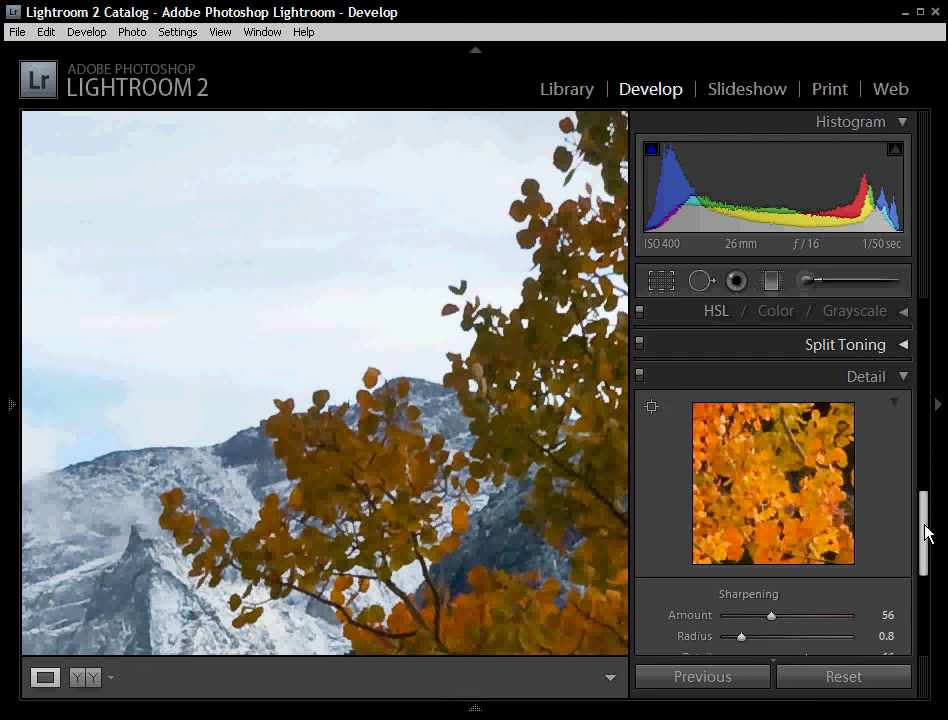
{"action": "left_click_drag", "start_coordinate": [926, 532], "coordinate": [933, 588]}
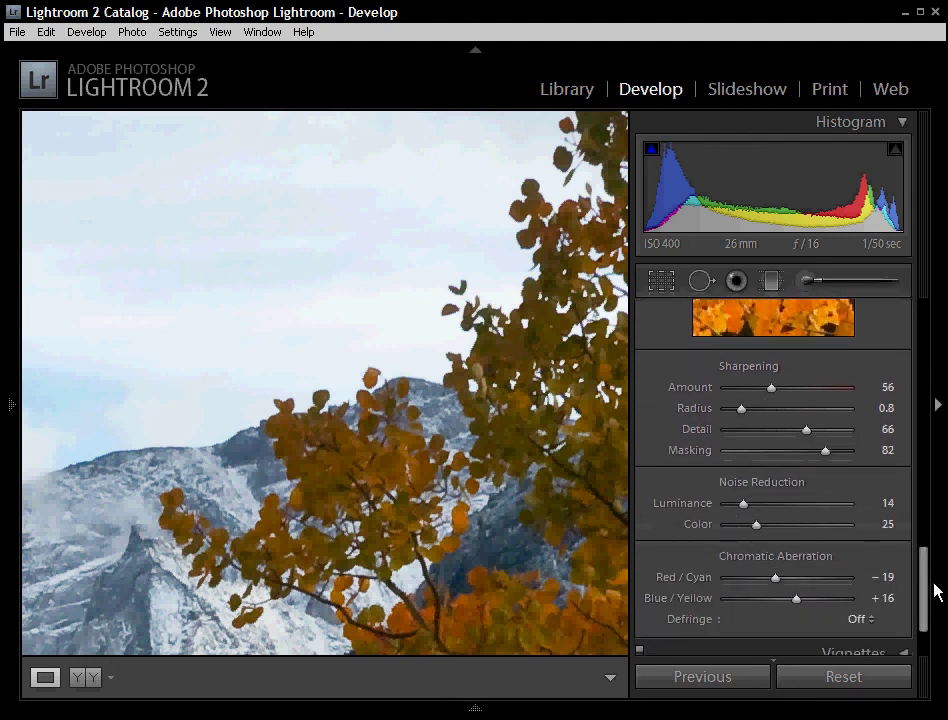
{"action": "left_click", "coordinate": [933, 596]}
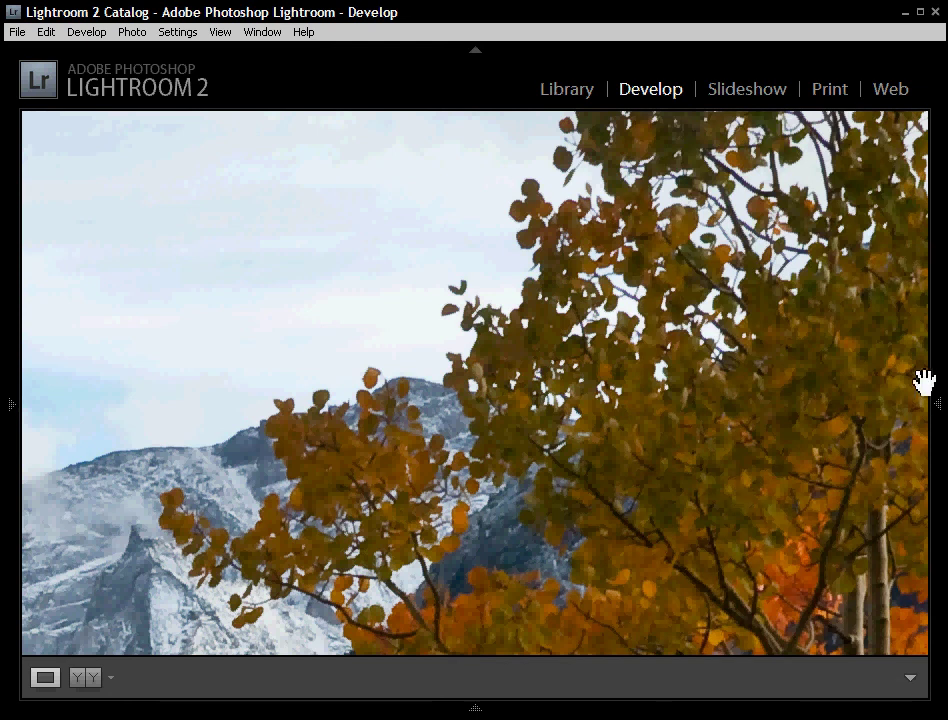
{"action": "mouse_move", "coordinate": [937, 406]}
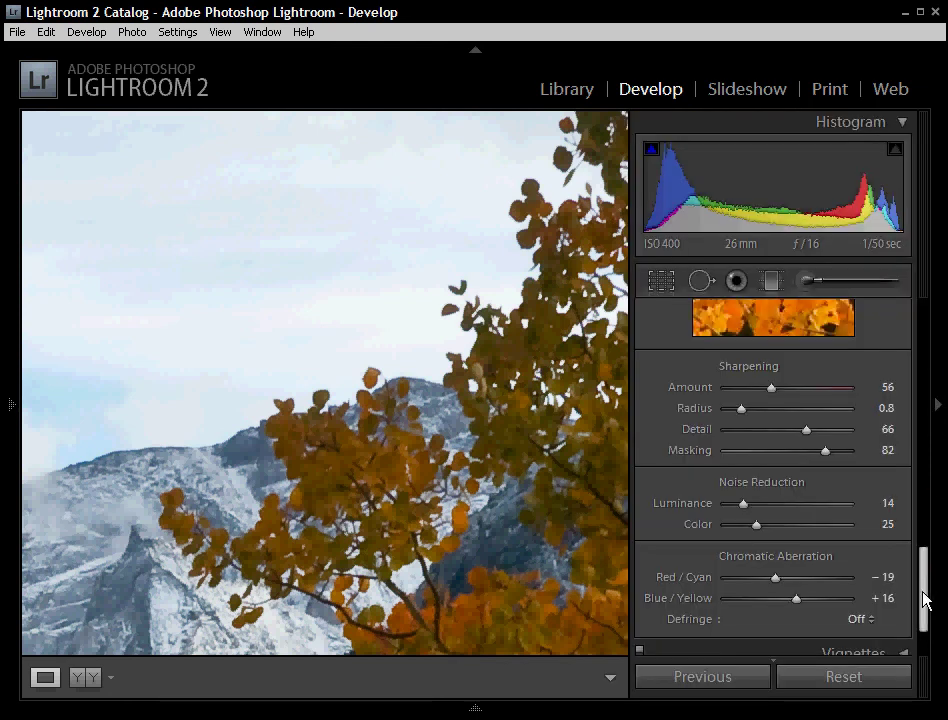
Step: Show the Vignettes lens-correction settings and test darkening the photo's corners down to −100
{"action": "left_click_drag", "start_coordinate": [925, 592], "coordinate": [925, 625]}
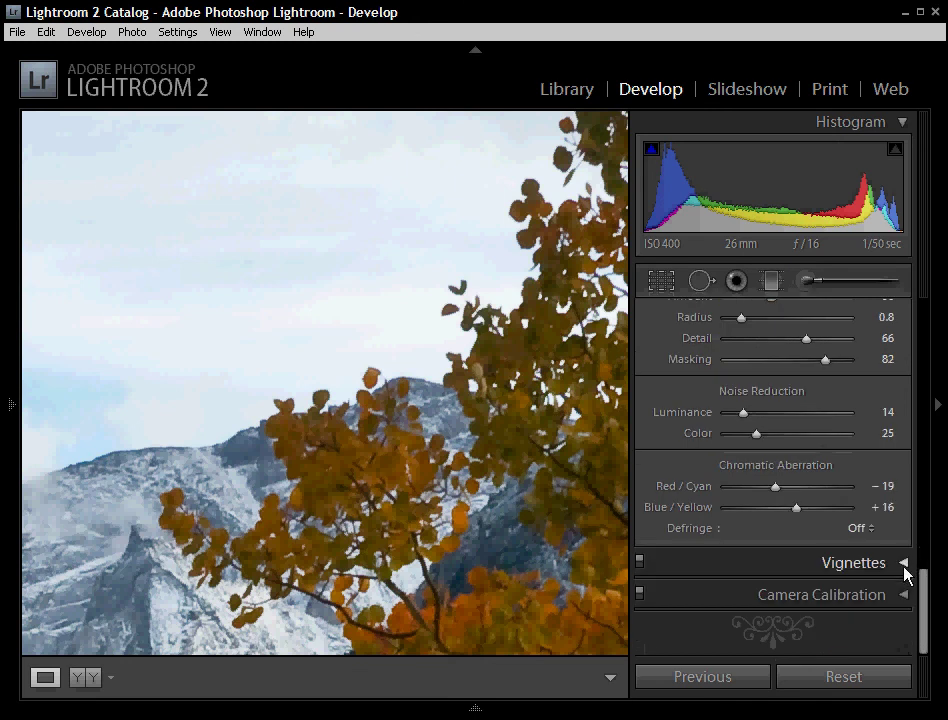
{"action": "left_click", "coordinate": [903, 563]}
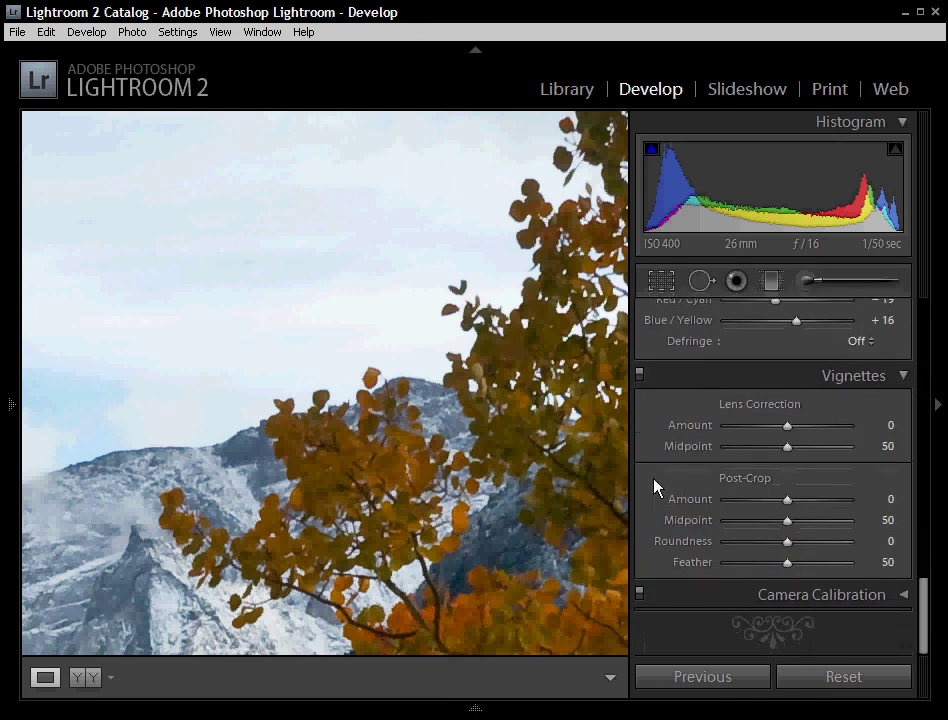
{"action": "left_click", "coordinate": [398, 354]}
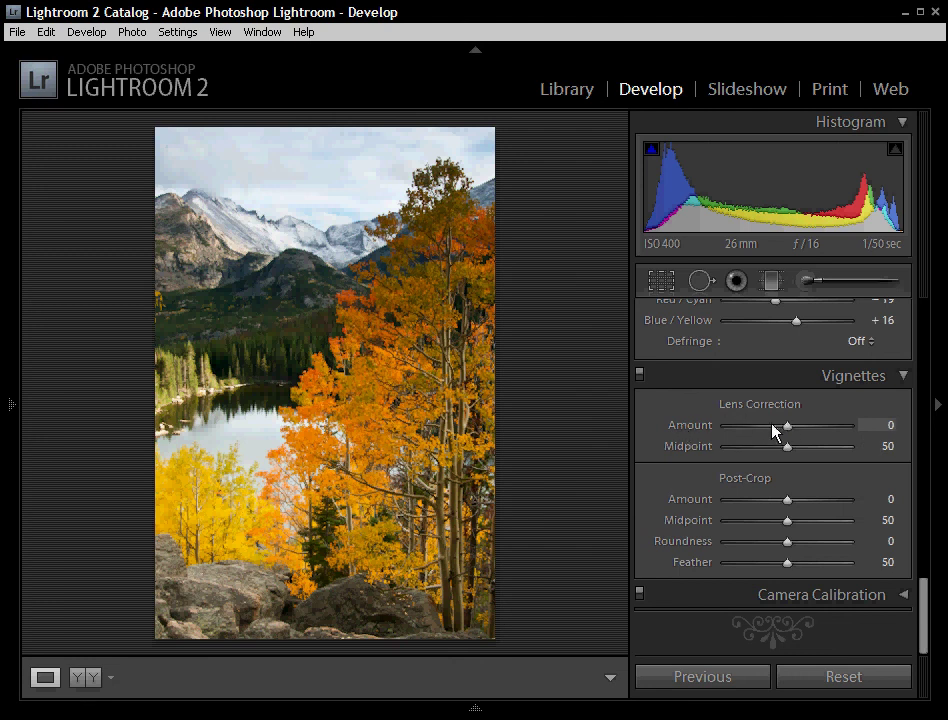
{"action": "left_click_drag", "start_coordinate": [786, 423], "coordinate": [665, 433]}
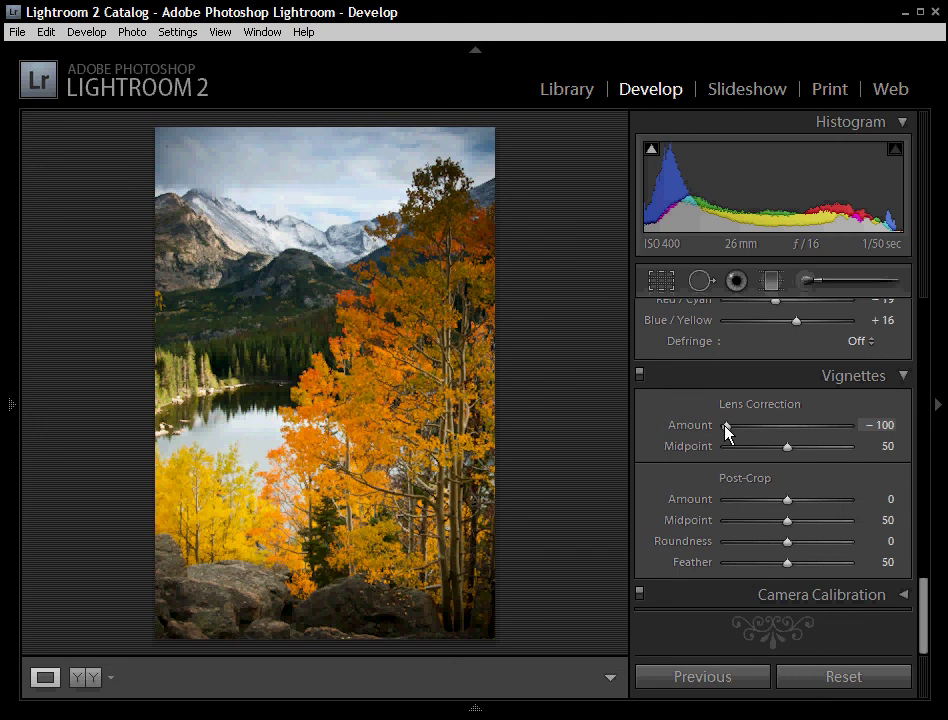
{"action": "mouse_move", "coordinate": [727, 430]}
{"action": "left_mouse_down"}
{"action": "mouse_move", "coordinate": [719, 434]}
{"action": "mouse_move", "coordinate": [796, 434]}
{"action": "mouse_move", "coordinate": [786, 443]}
{"action": "mouse_move", "coordinate": [722, 438]}
{"action": "left_mouse_up"}
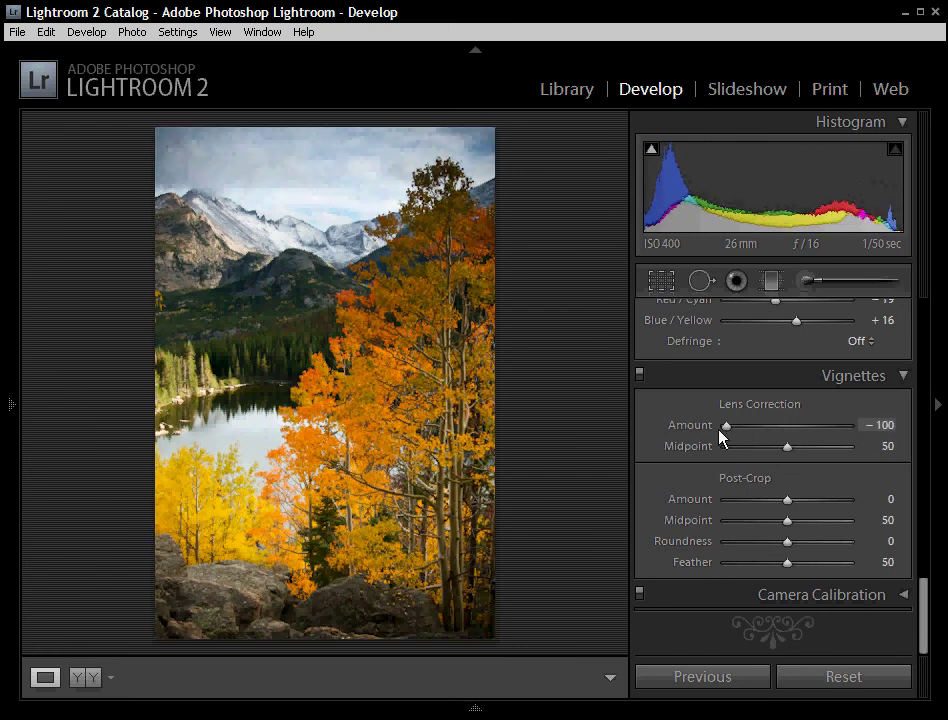
Step: Settle on a slight +7 vignette Amount with the Midpoint set to 50
{"action": "mouse_move", "coordinate": [789, 446]}
{"action": "left_mouse_down"}
{"action": "mouse_move", "coordinate": [700, 450]}
{"action": "mouse_move", "coordinate": [786, 449]}
{"action": "left_mouse_up"}
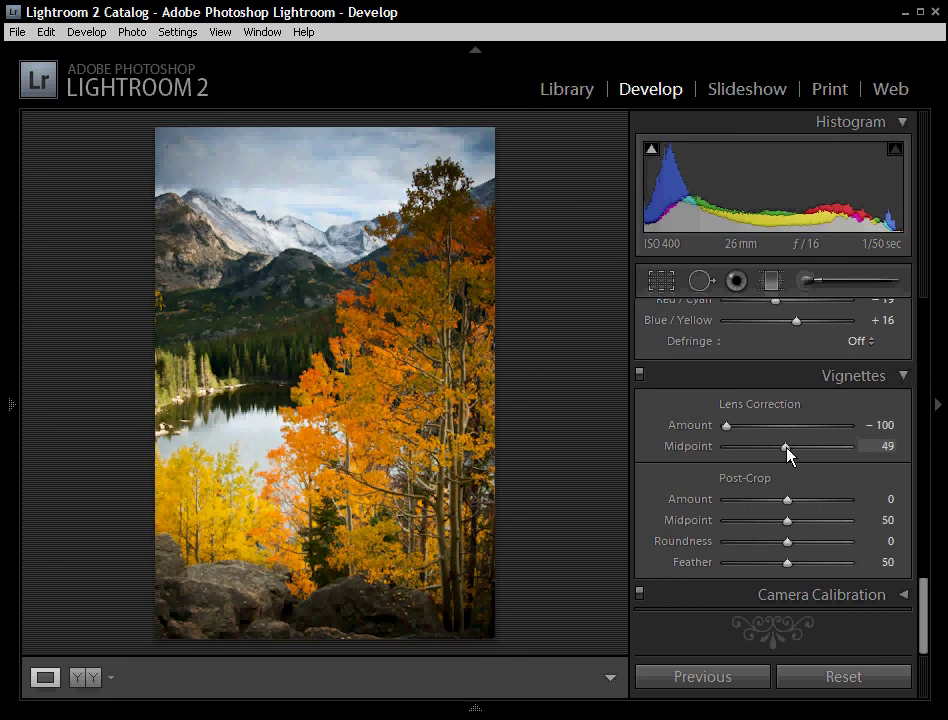
{"action": "left_click_drag", "start_coordinate": [725, 425], "coordinate": [792, 430]}
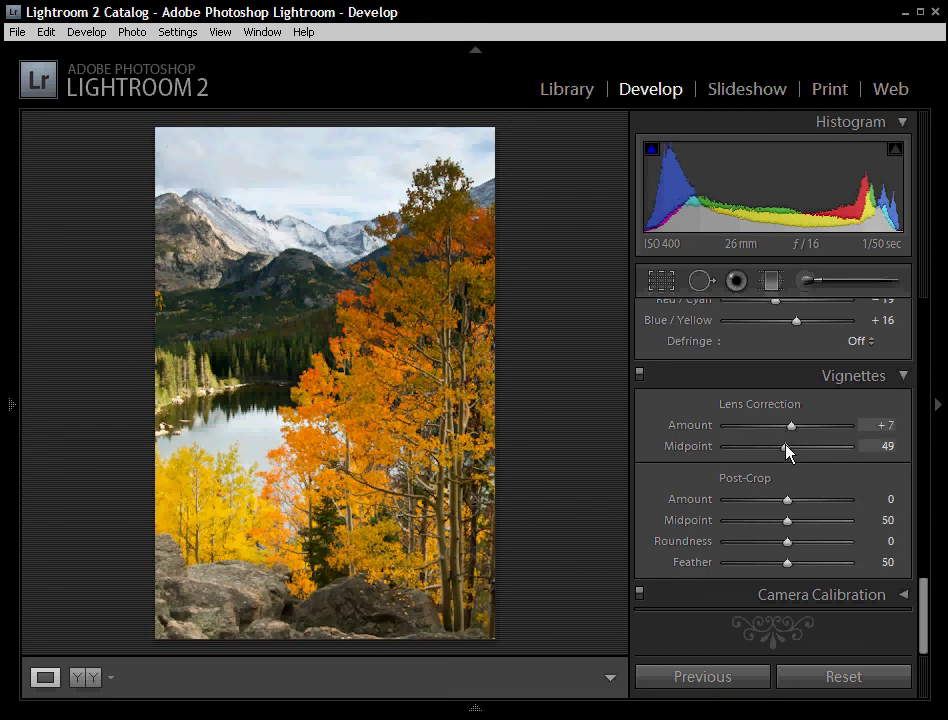
{"action": "left_click", "coordinate": [872, 447]}
{"action": "type", "text": "5"}
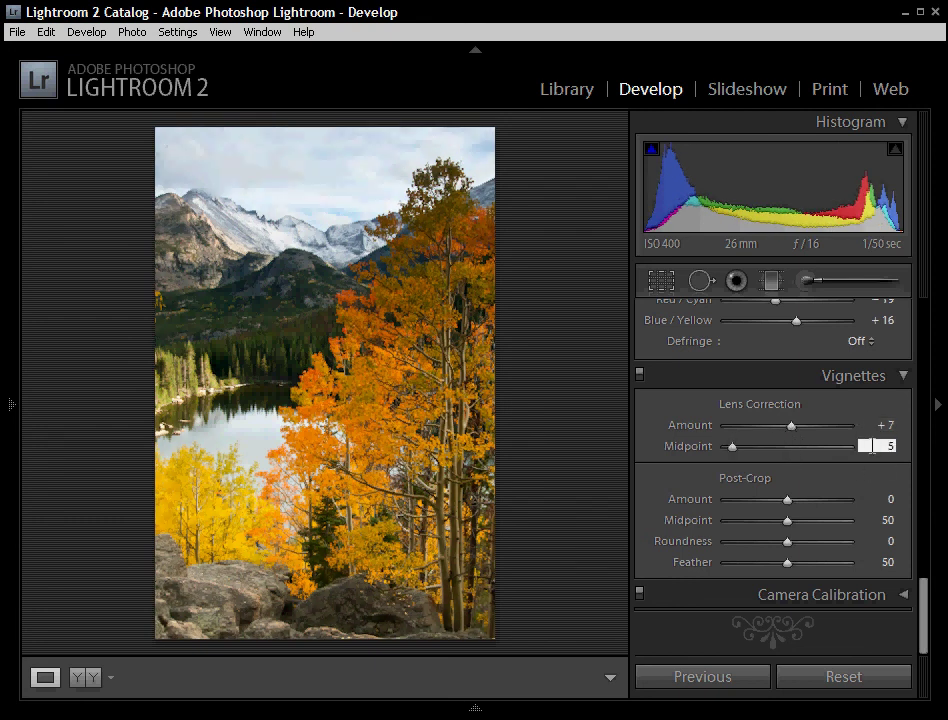
{"action": "type", "text": "0"}
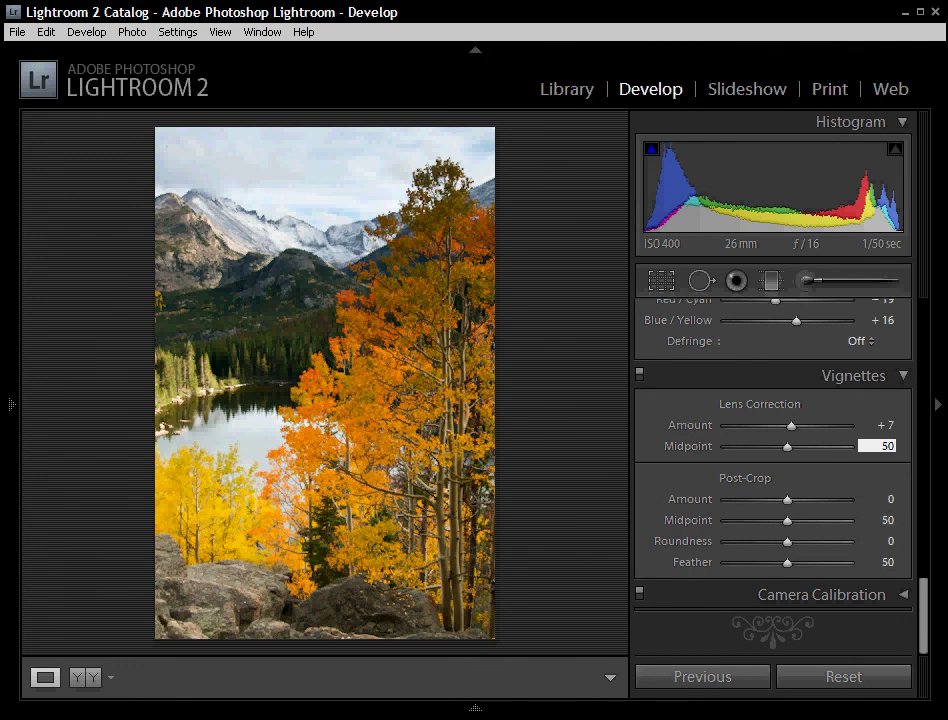